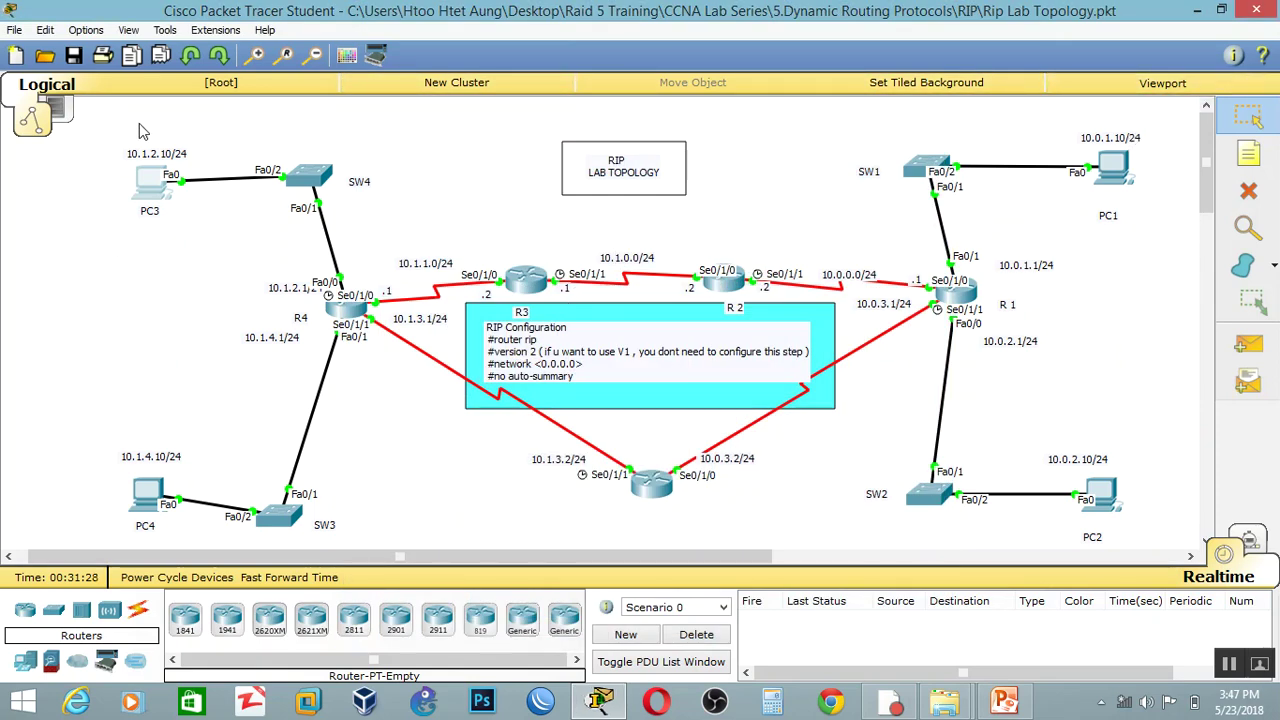
Step: Ping 10.1.2.10 from PC2's Command Prompt and stop it after every request times out
click(1125, 178)
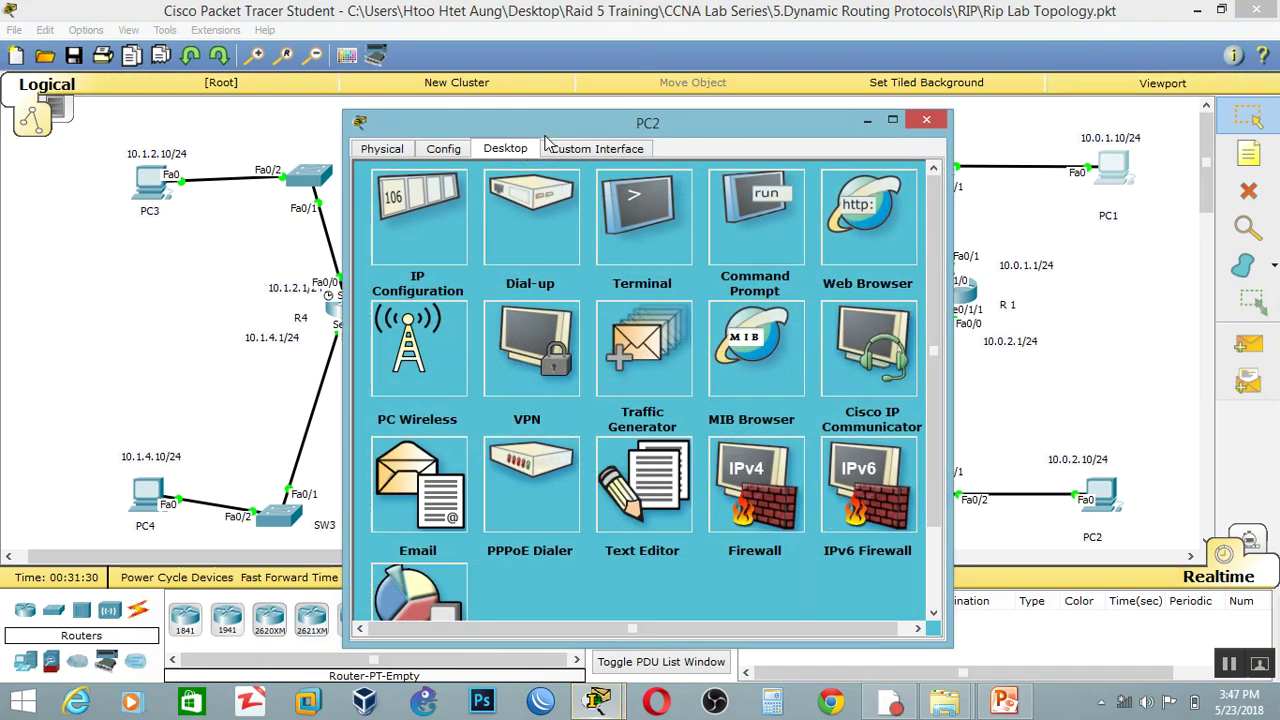
click(933, 199)
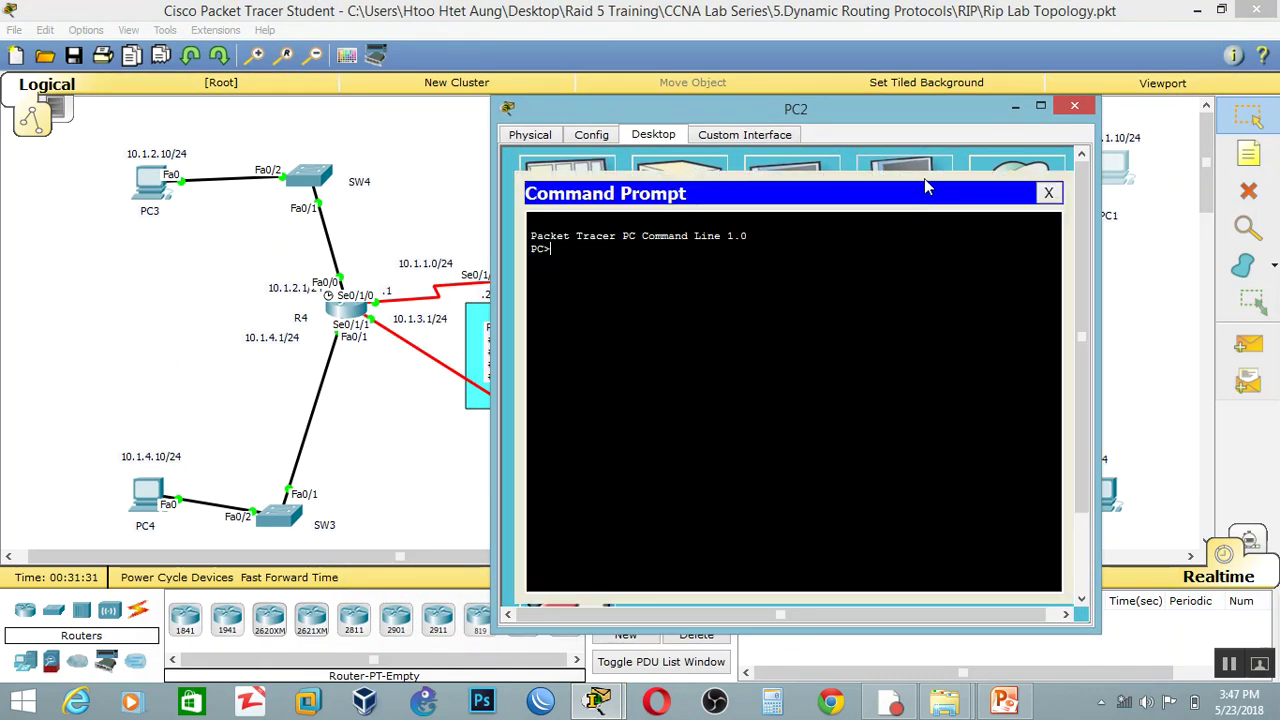
text(ping 10.1.2.10)
key(Return)
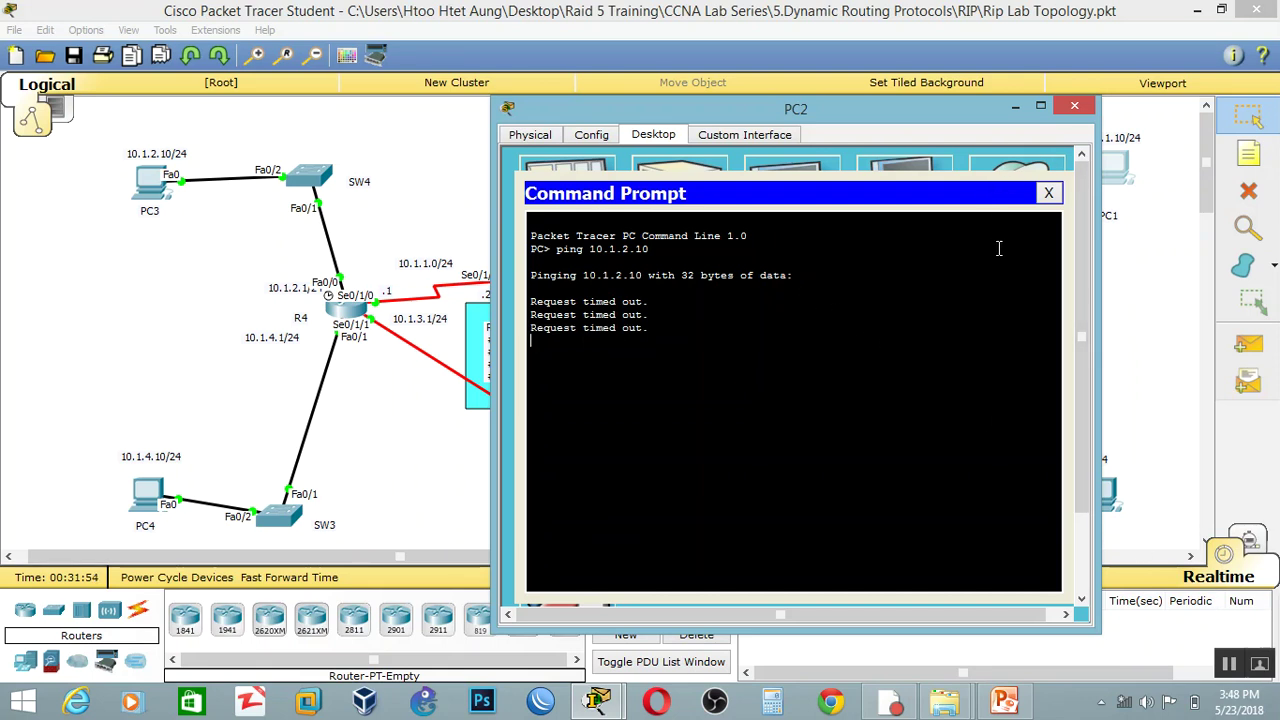
key(ctrl+c)
click(1048, 193)
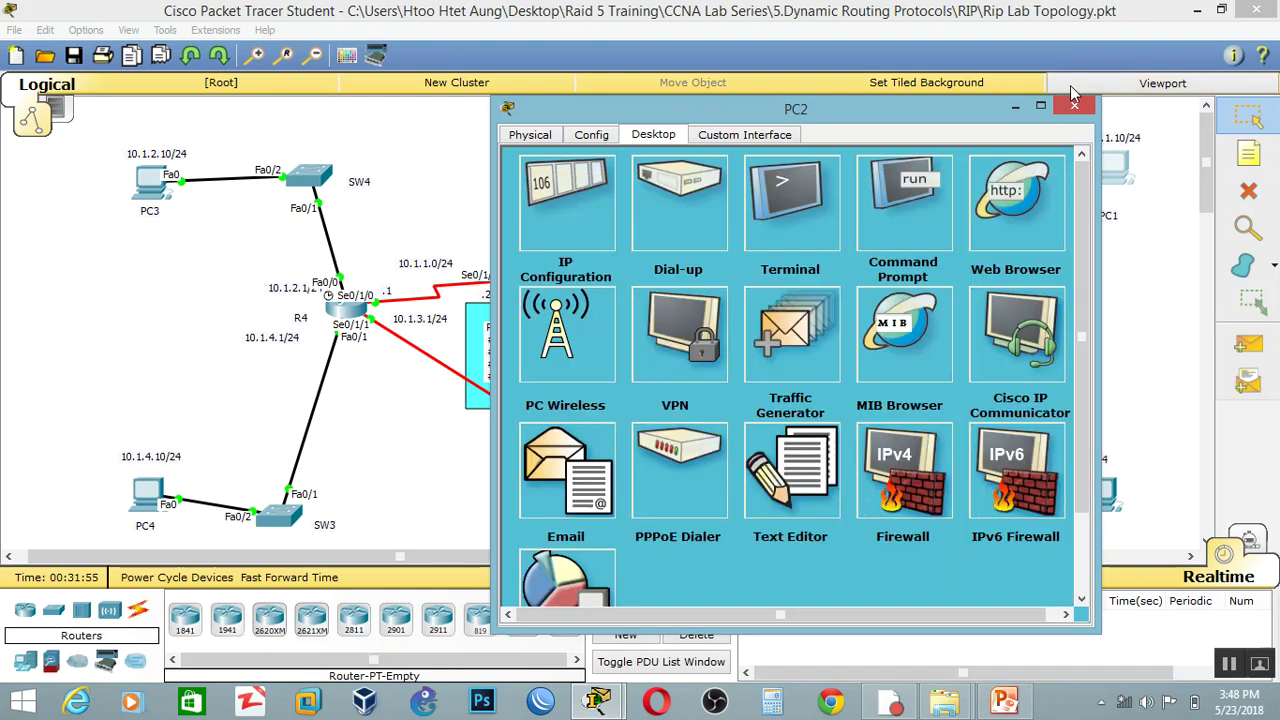
Step: Name the unlabeled bottom router between R4 and R1 'R5'
click(1074, 105)
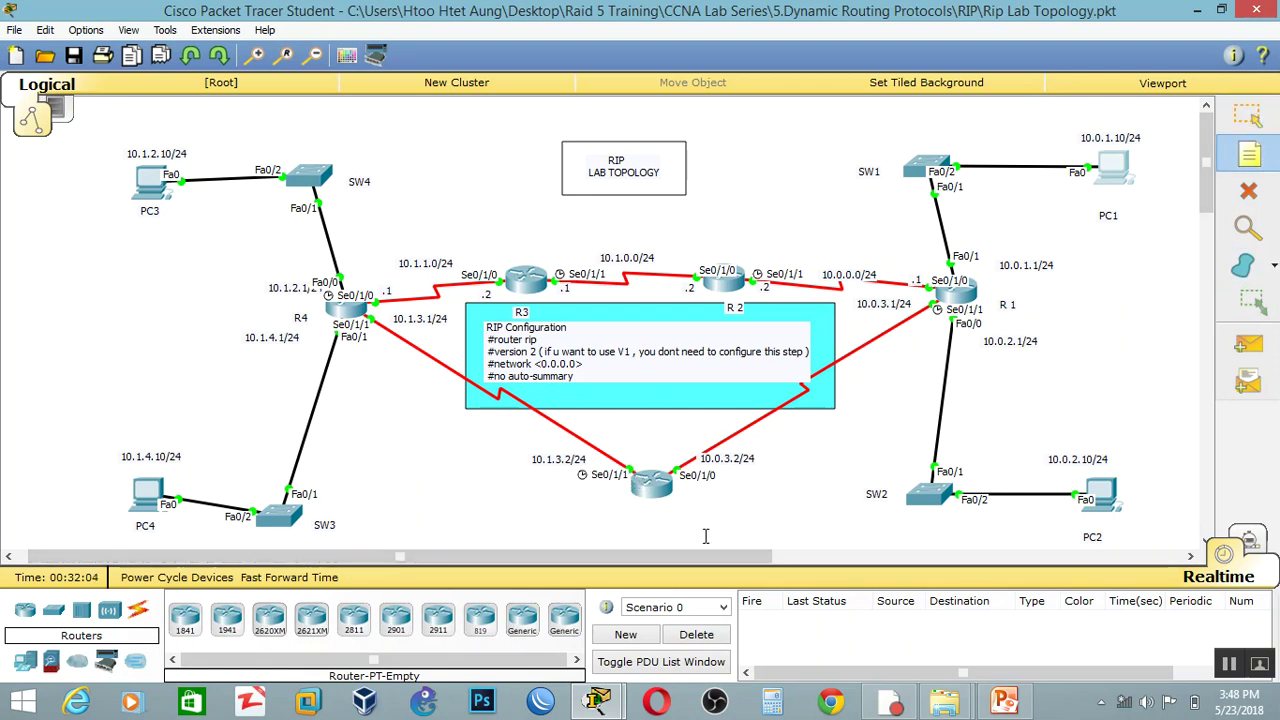
click(659, 520)
text(R5)
click(1247, 116)
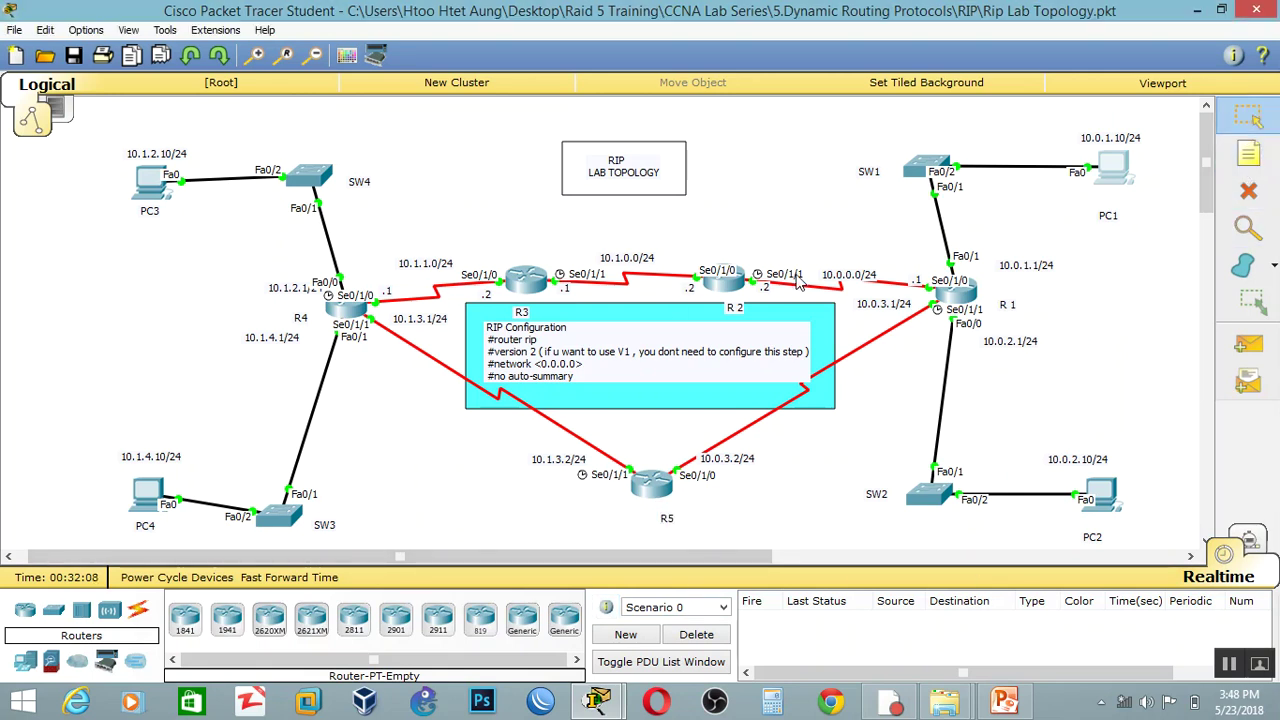
click(955, 287)
Step: On R1, enter privileged and global configuration mode and start router rip configuration
key(Return)
key(Return)
key(Return)
text(er>e)
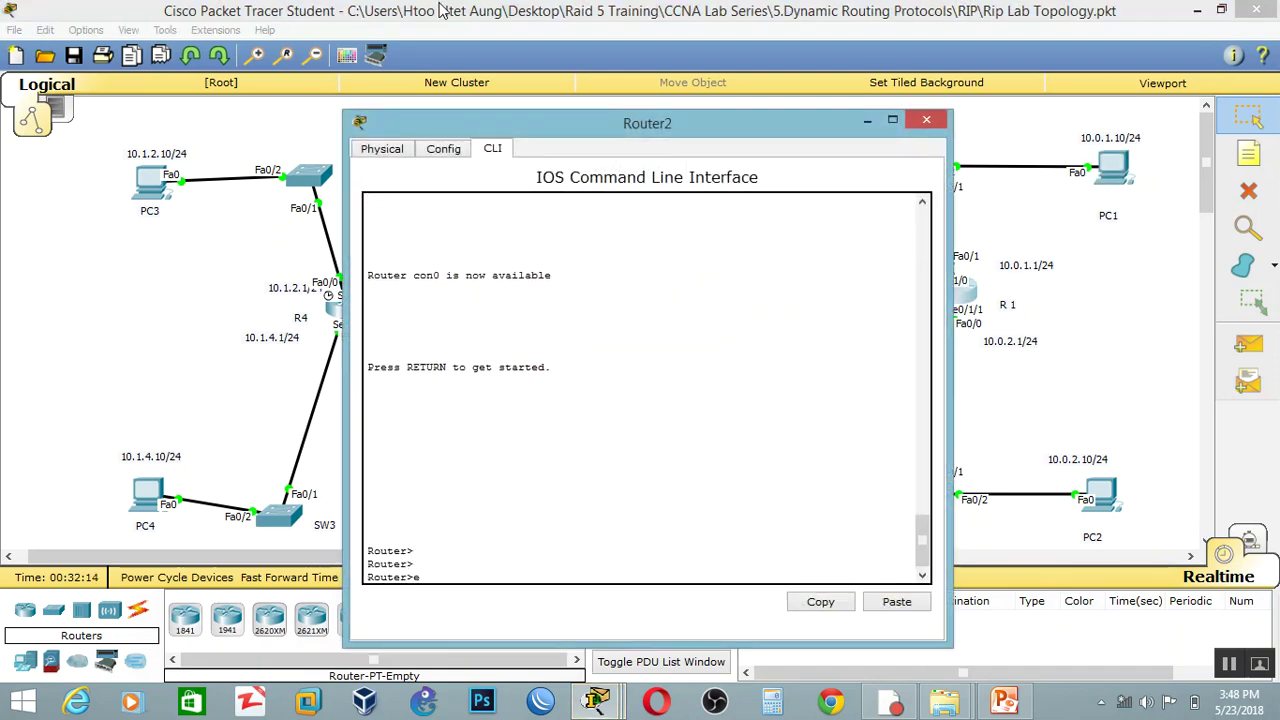
key(Return)
key(Return)
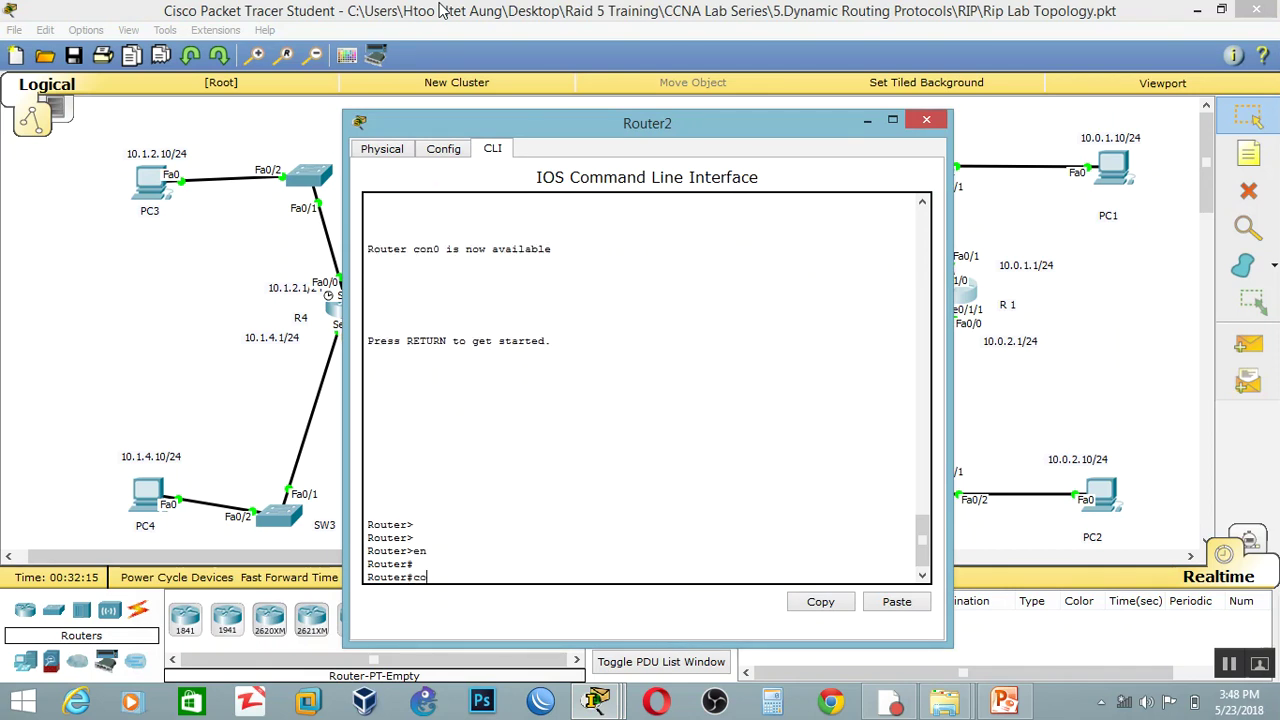
text(cofnig)
key(BackSpace)
key(BackSpace)
key(BackSpace)
text(nfig t)
key(Return)
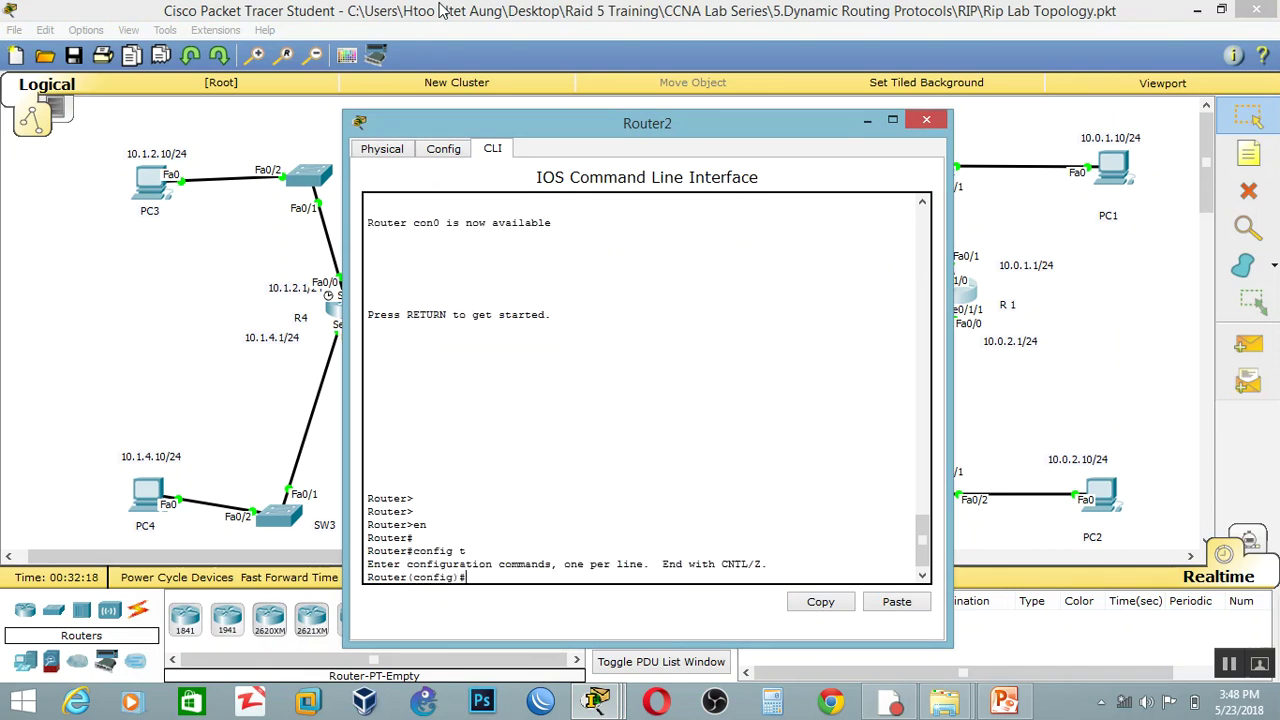
key(Return)
key(Return)
text(router rip)
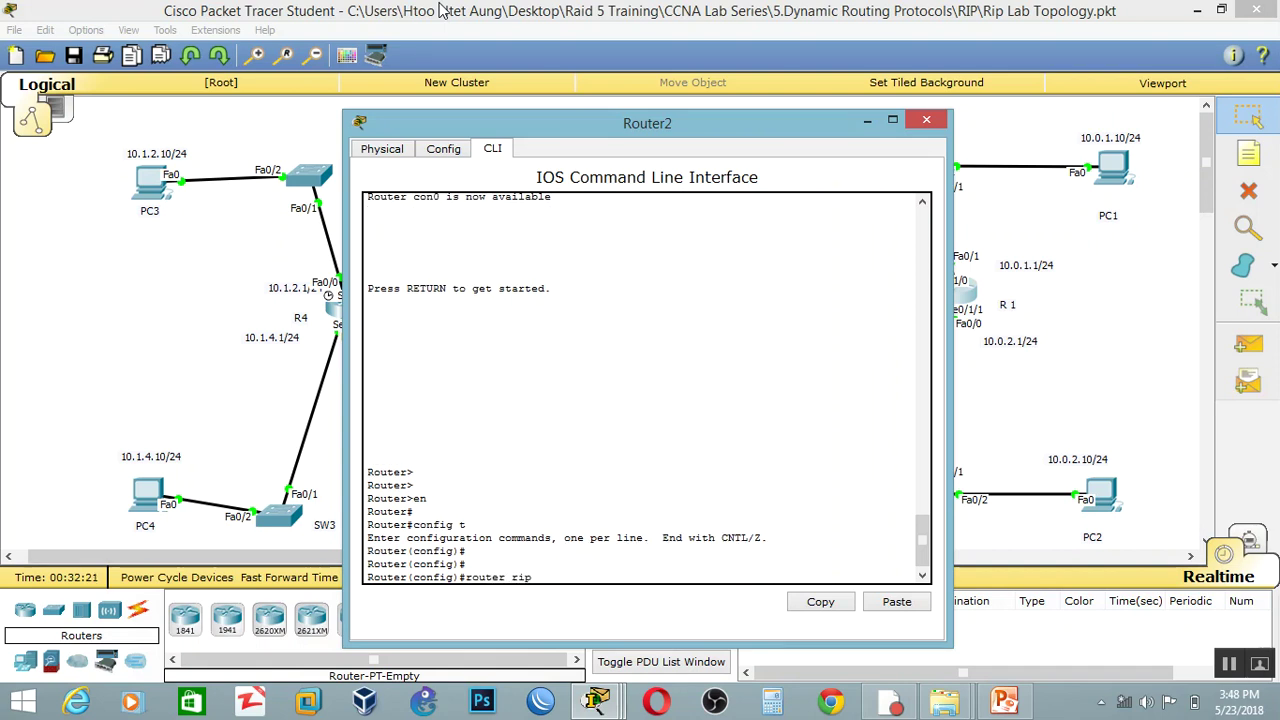
key(Return)
Step: Set R1's RIP to version 2 and advertise network 10.0.0.0
text(version 2)
key(Tab)
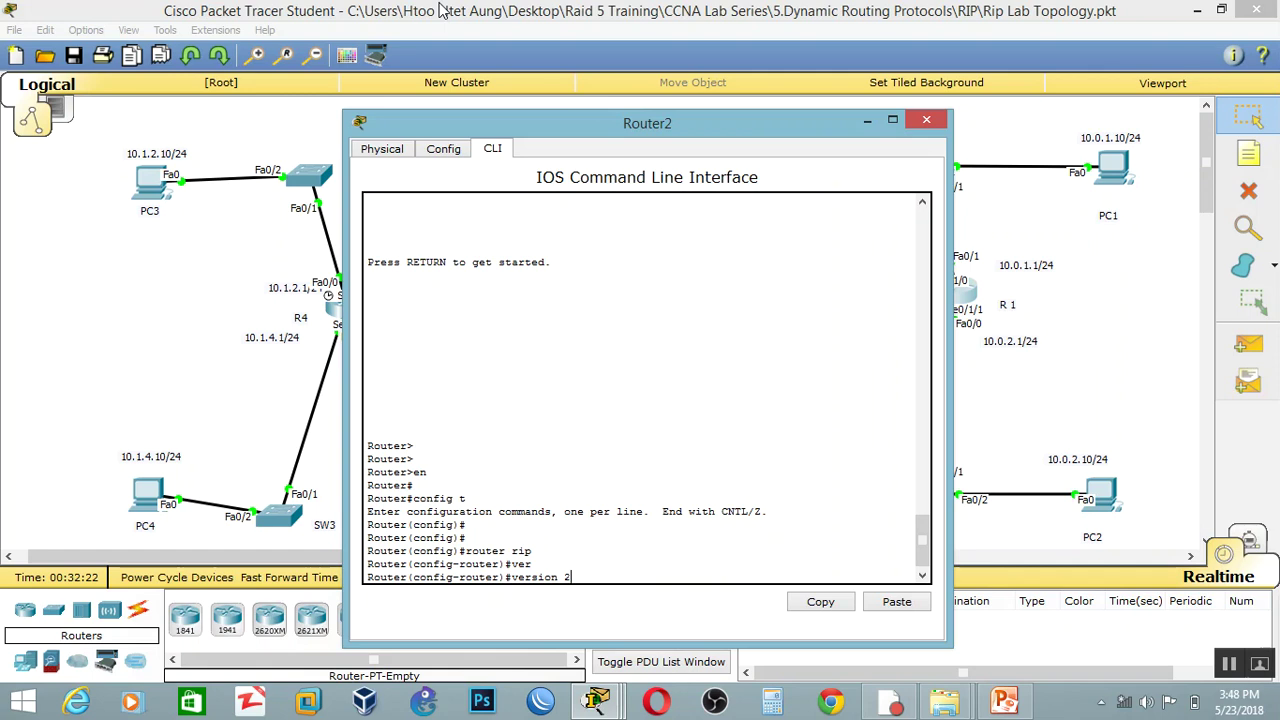
text(2)
key(Return)
text(netowrk)
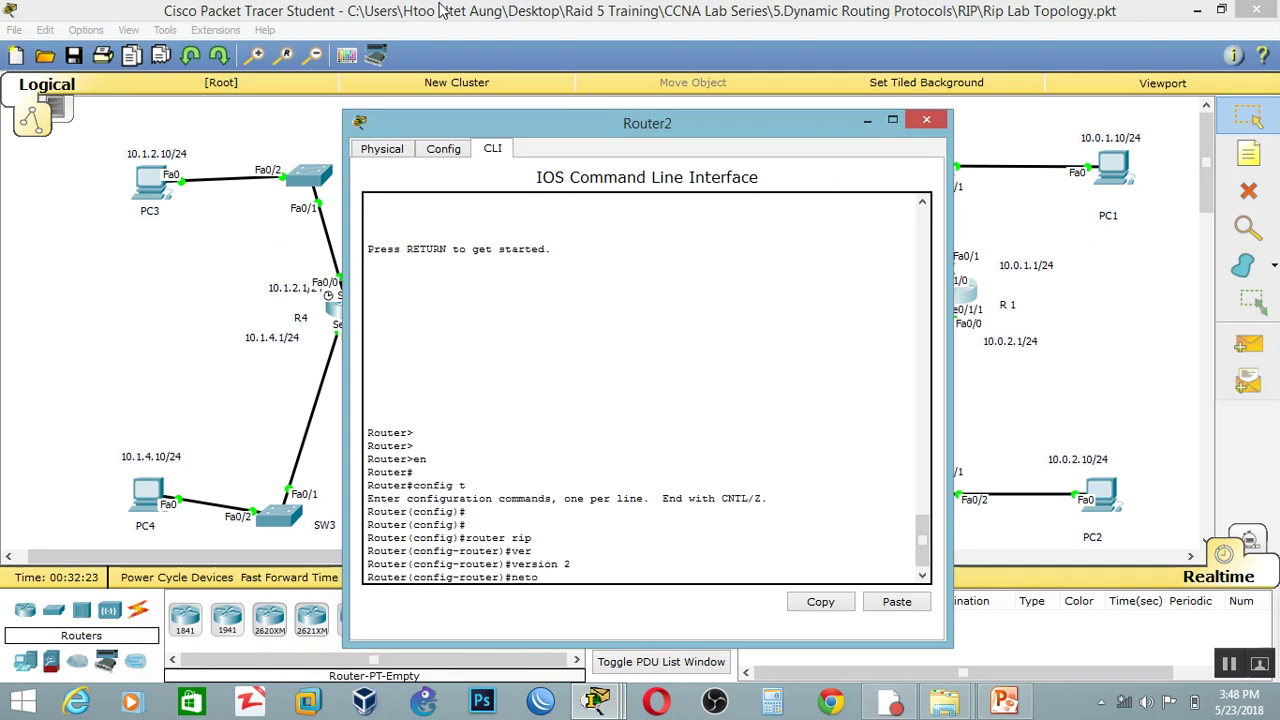
key(BackSpace)
text(wor)
key(Return)
Step: Leave configuration mode and show R1's routing table, which lists only connected subnets
text(no)
key(Tab)
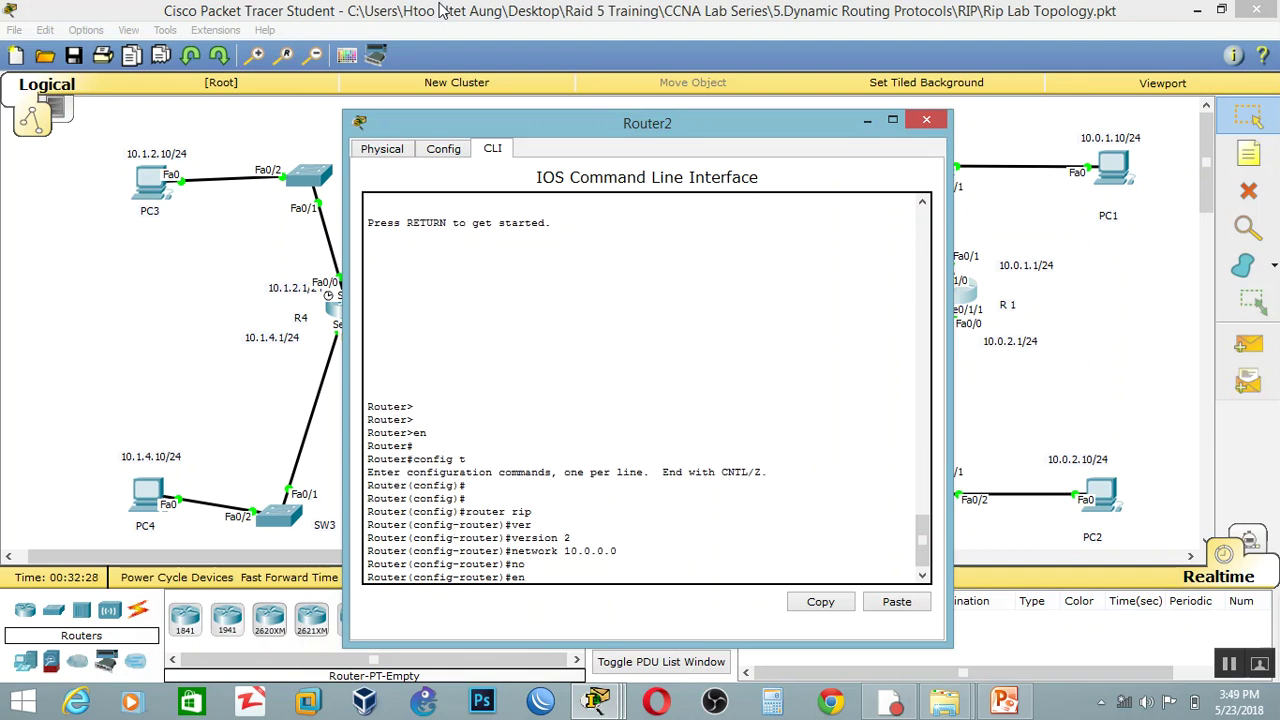
text(d)
key(Return)
key(Return)
key(Return)
key(Return)
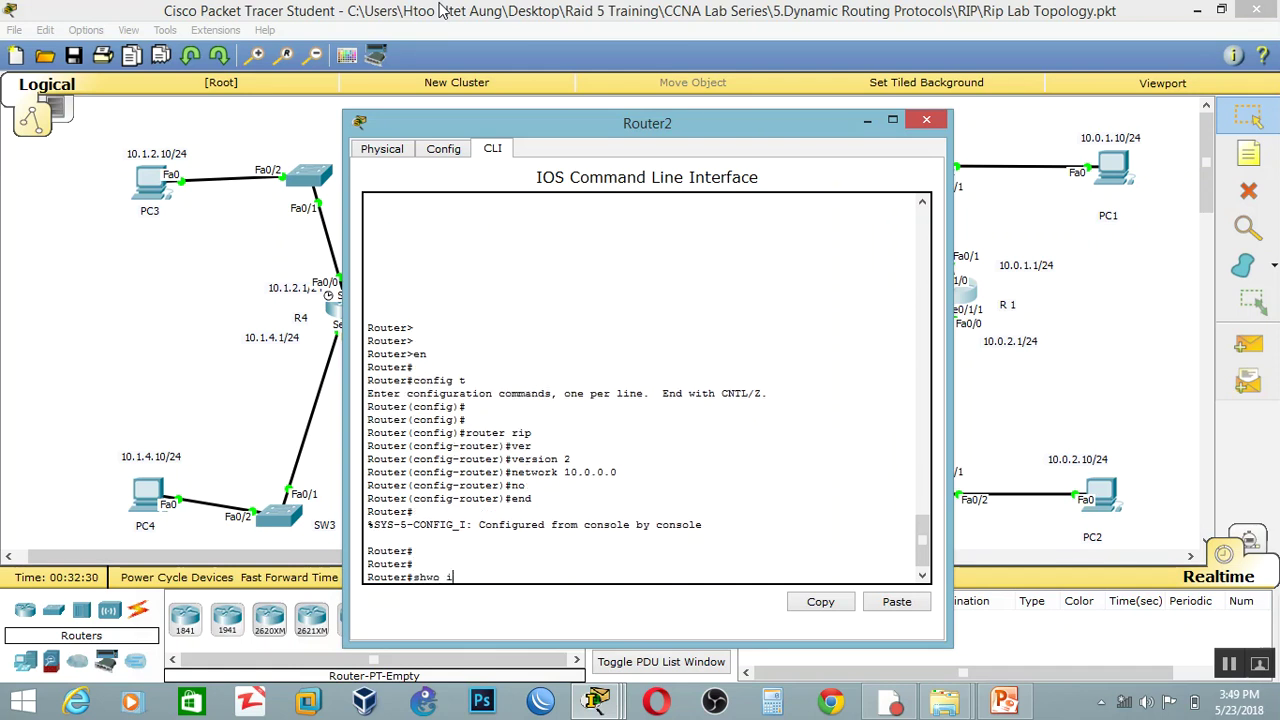
text(sh)
key(Tab)
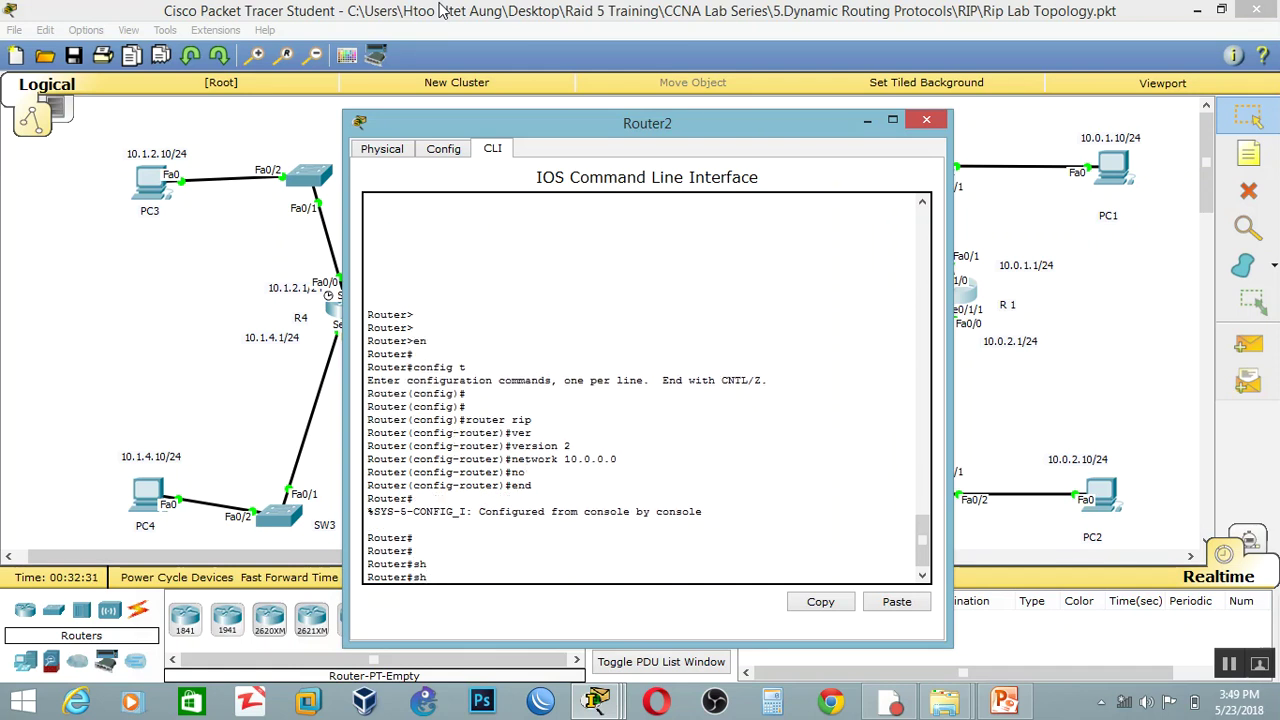
text(ip route)
key(Return)
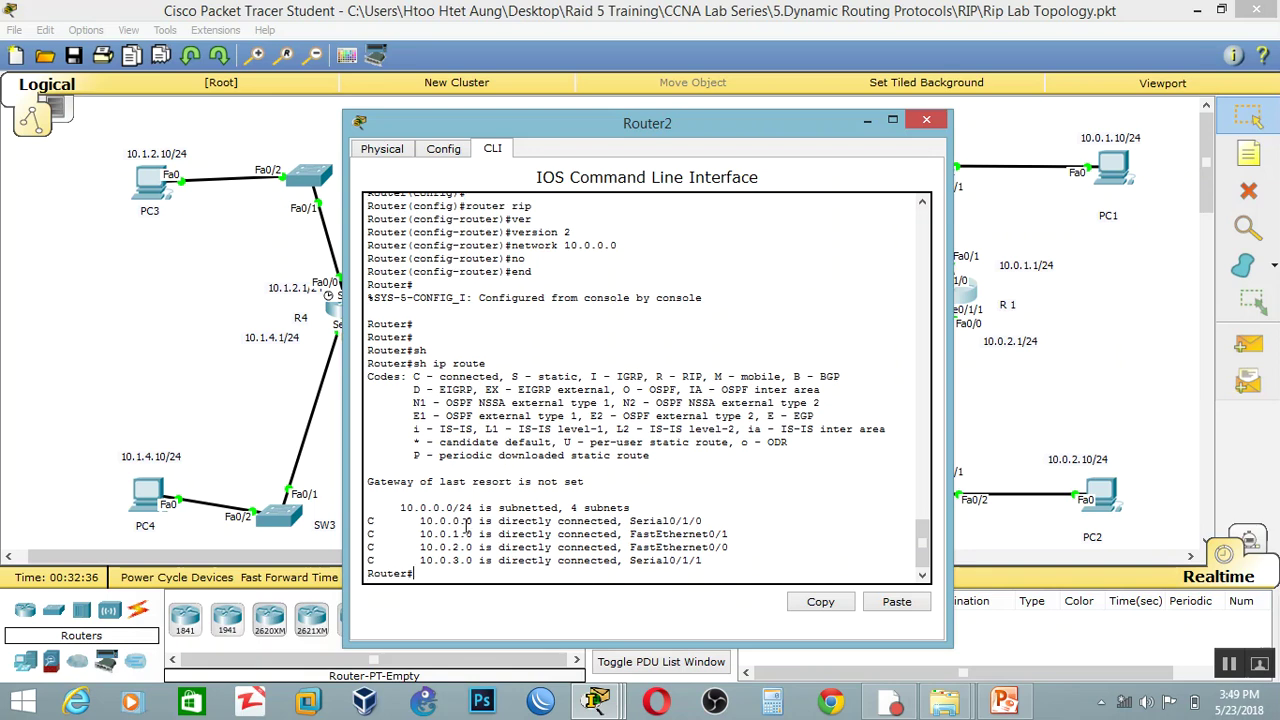
click(927, 120)
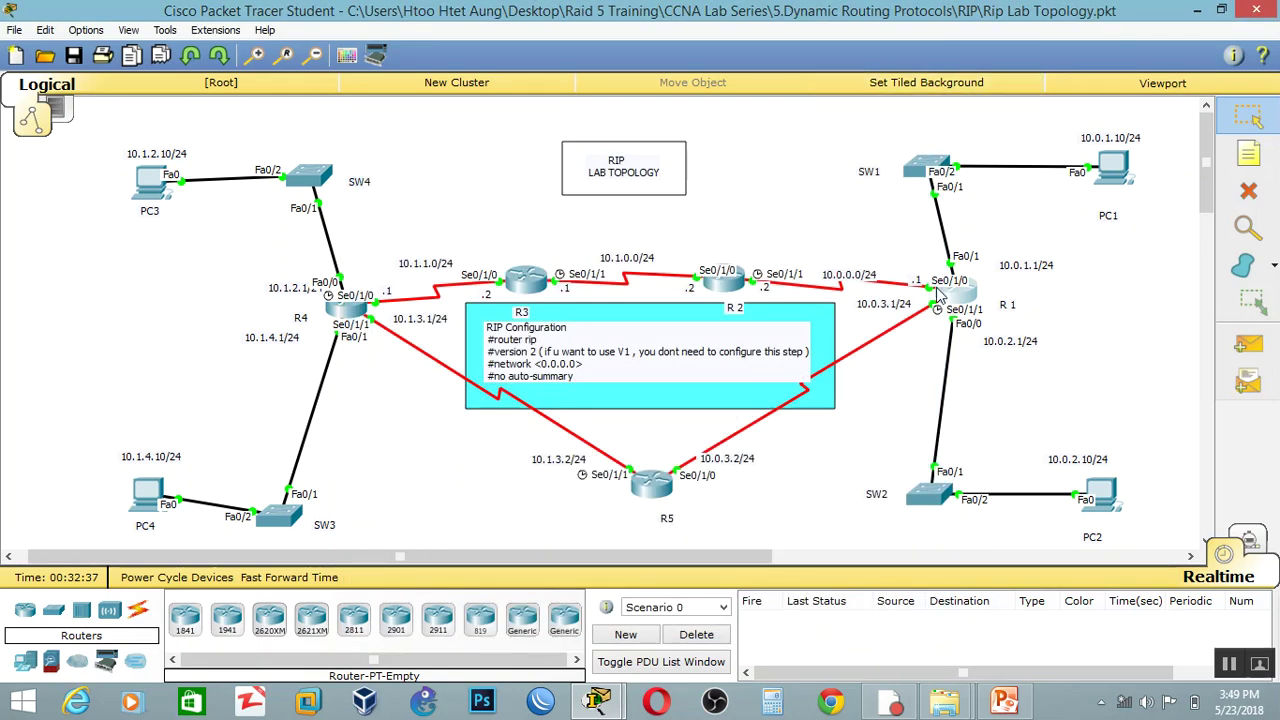
Step: On R5, enter privileged mode and display its routing table
click(652, 484)
key(Return)
key(Return)
text(en)
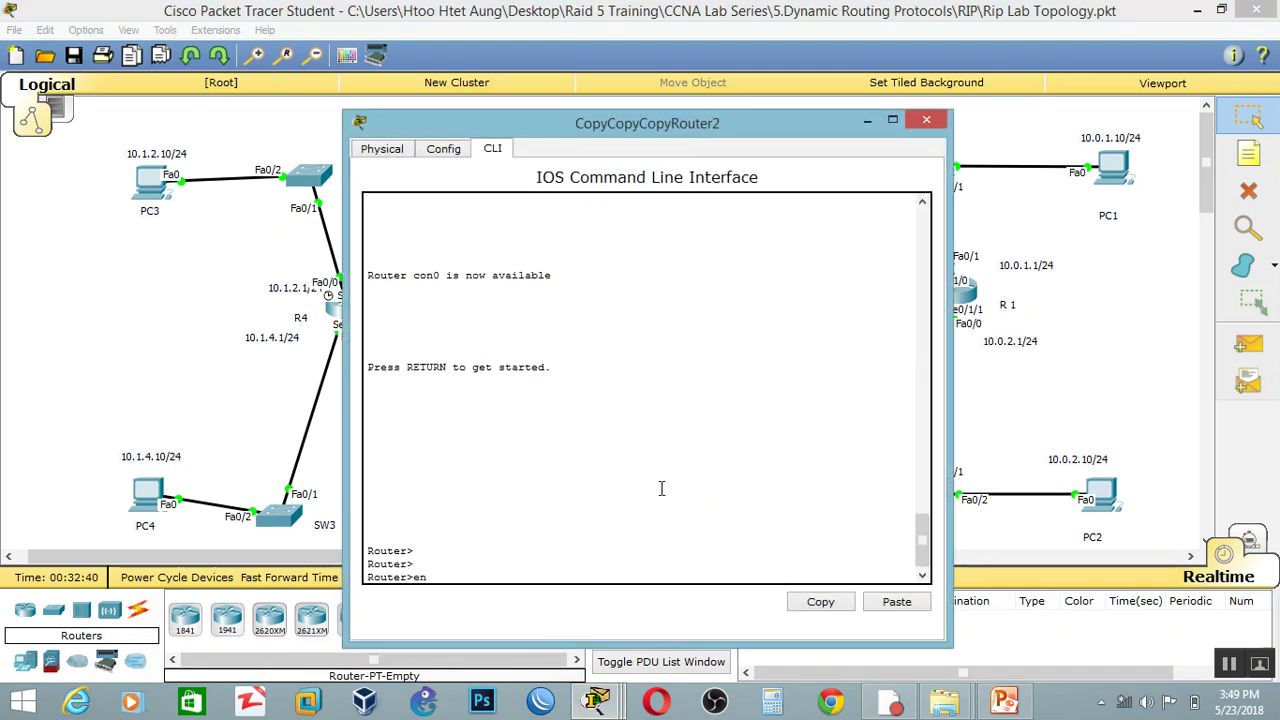
key(Return)
text(show ip route)
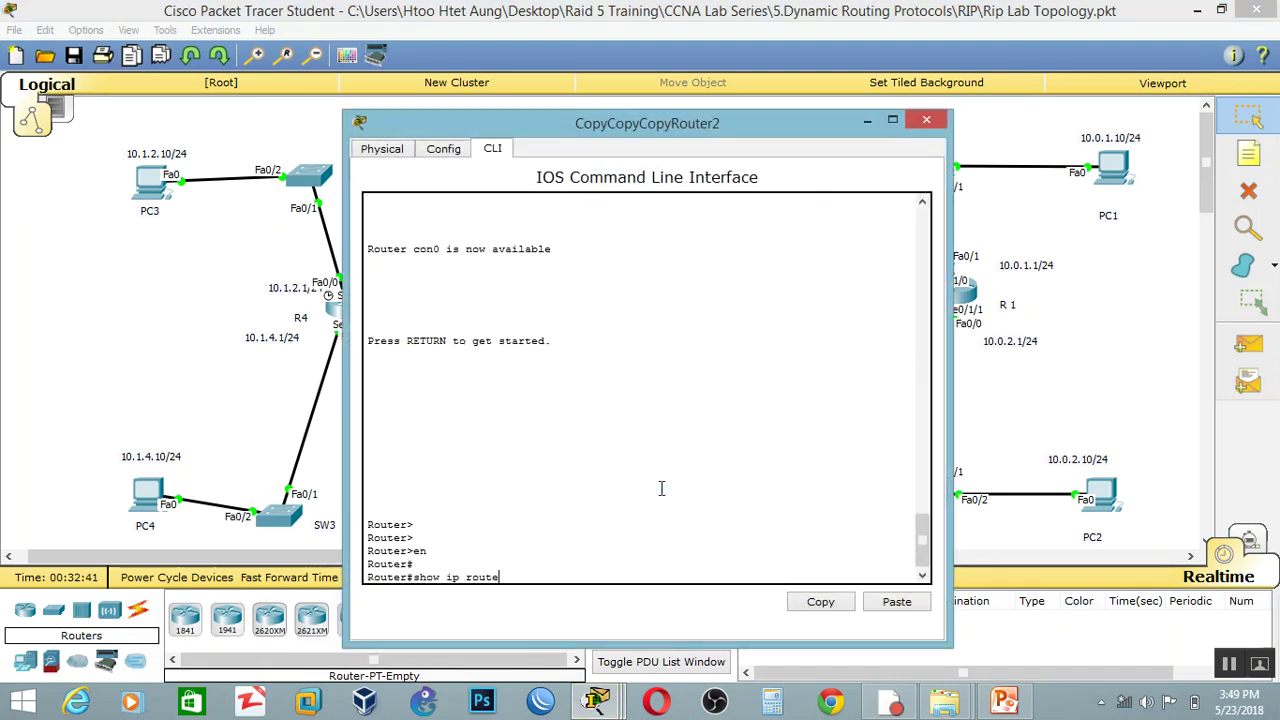
key(Return)
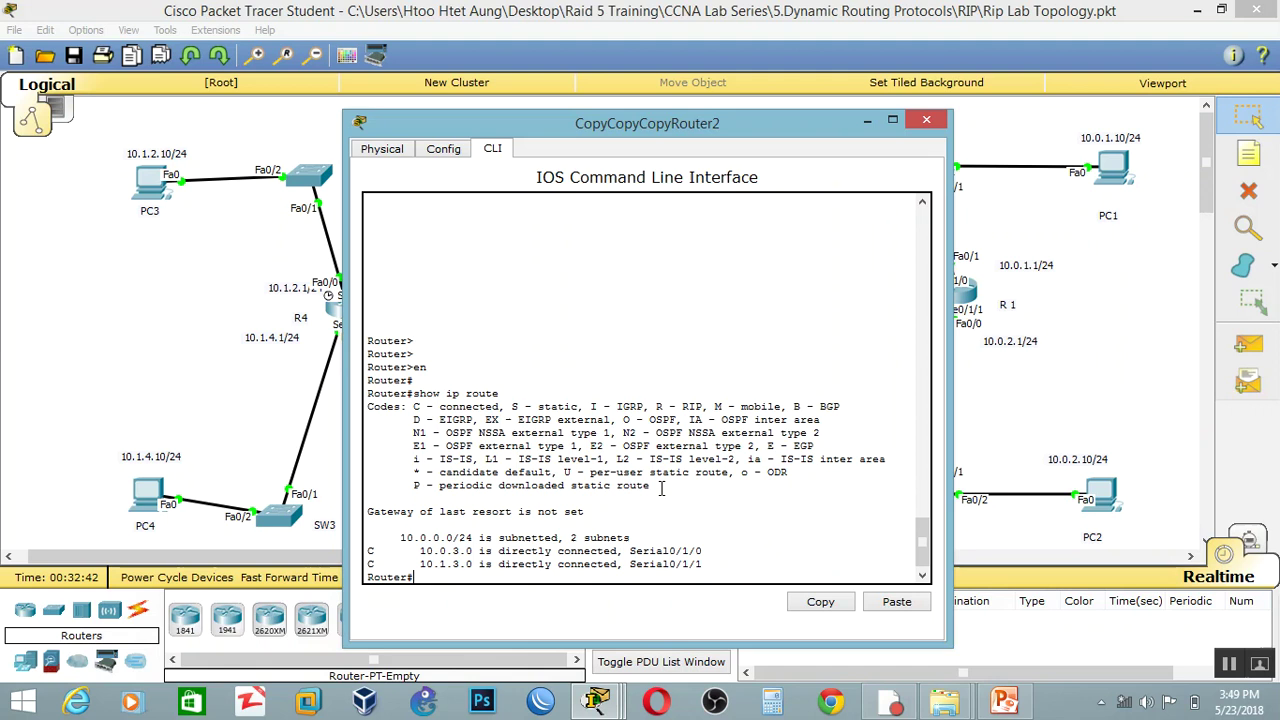
Step: Configure RIP version 2 on R5 advertising network 10.0.0.0
text(config t)
key(Return)
text(router)
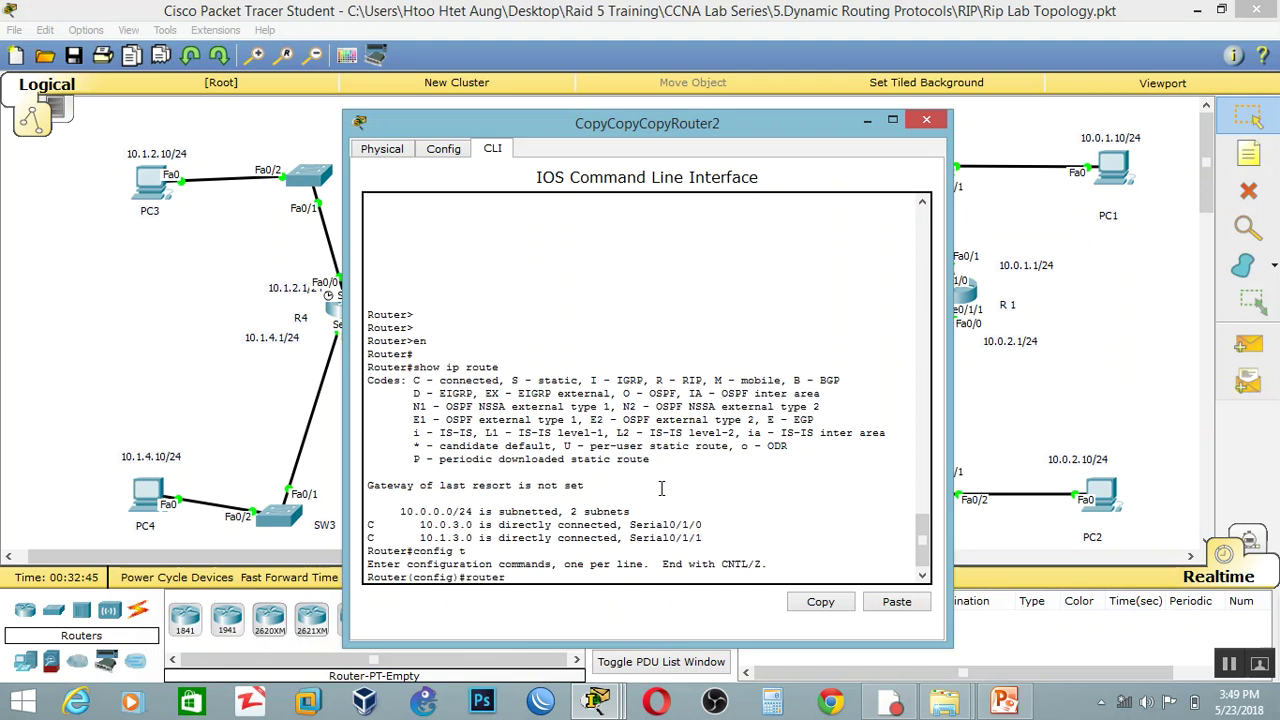
text( rip)
key(Return)
text(ve)
key(Tab)
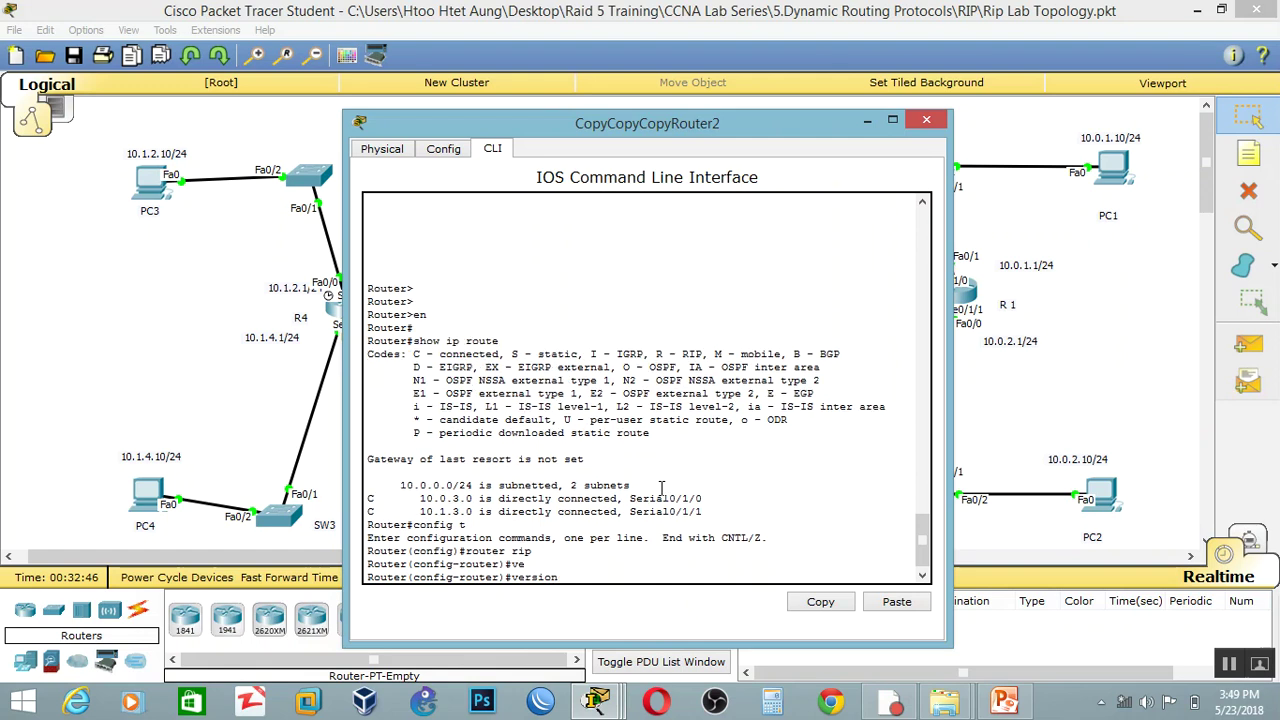
text(2)
key(Return)
text(net)
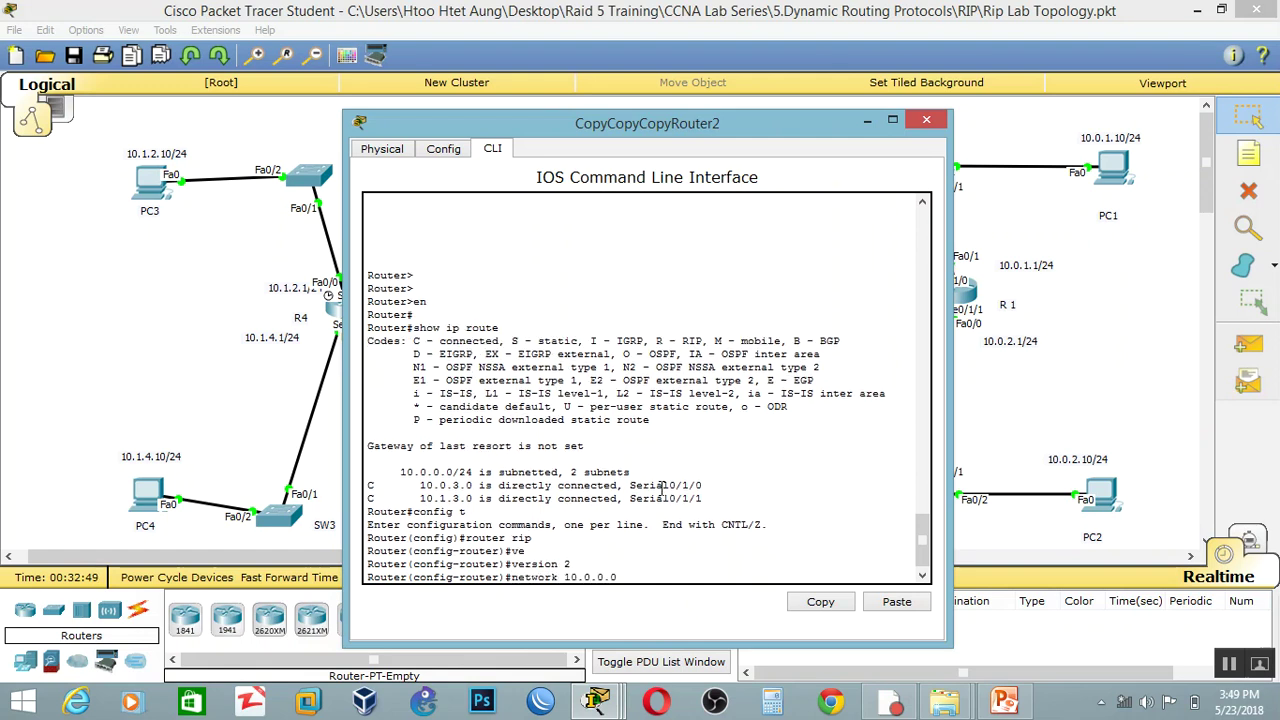
text(work 10.0.0.0)
key(Return)
Step: Exit R5's router and global configuration modes and close its console
text(exit)
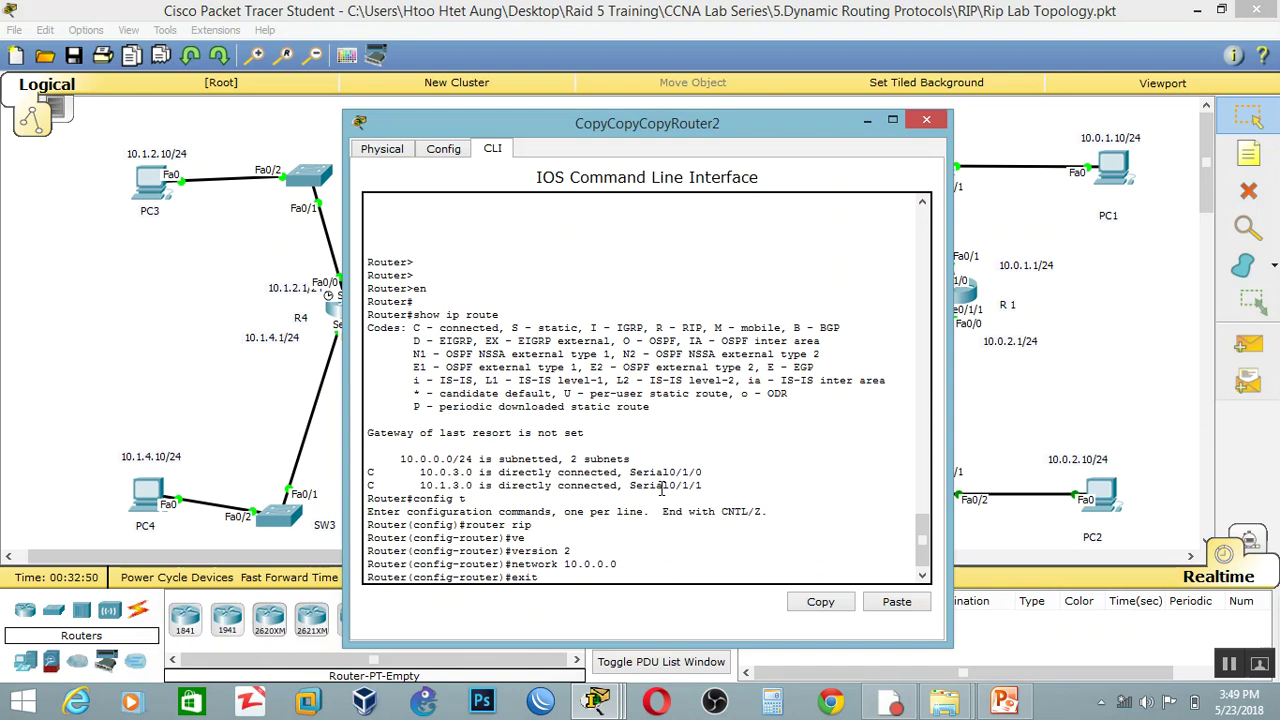
key(Return)
key(Return)
text(end)
key(Return)
text(shwo)
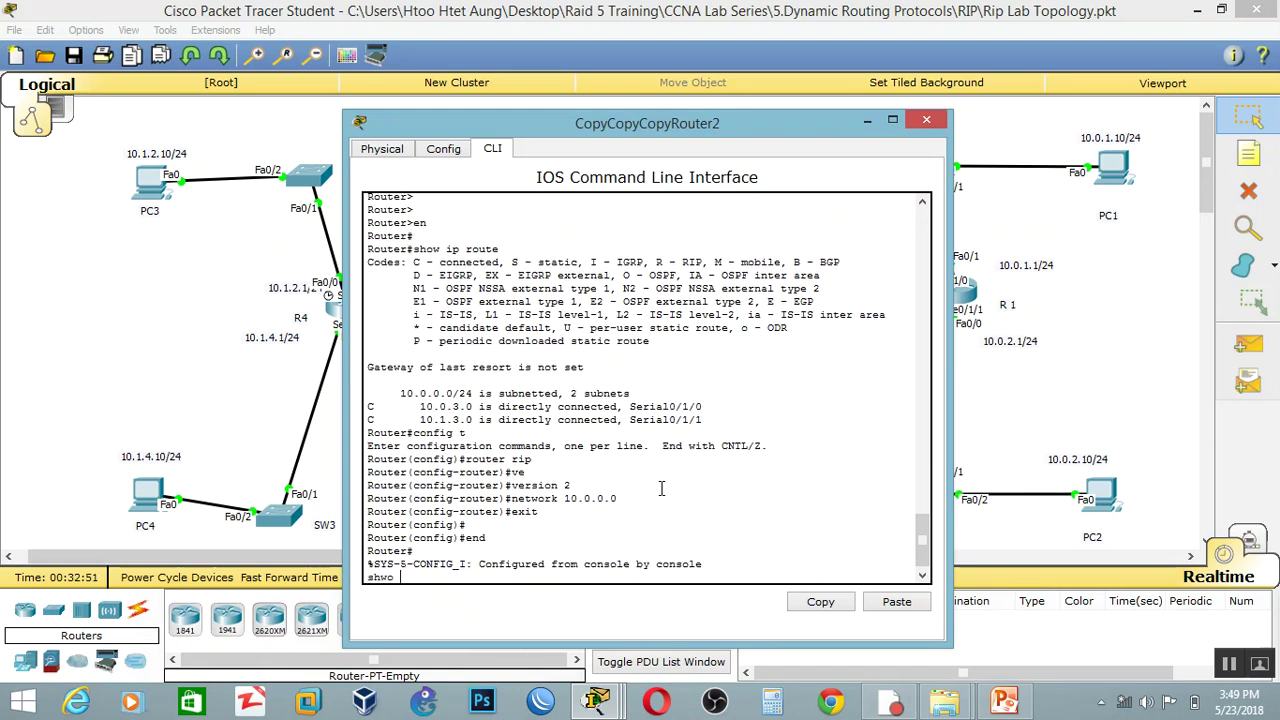
key(Return)
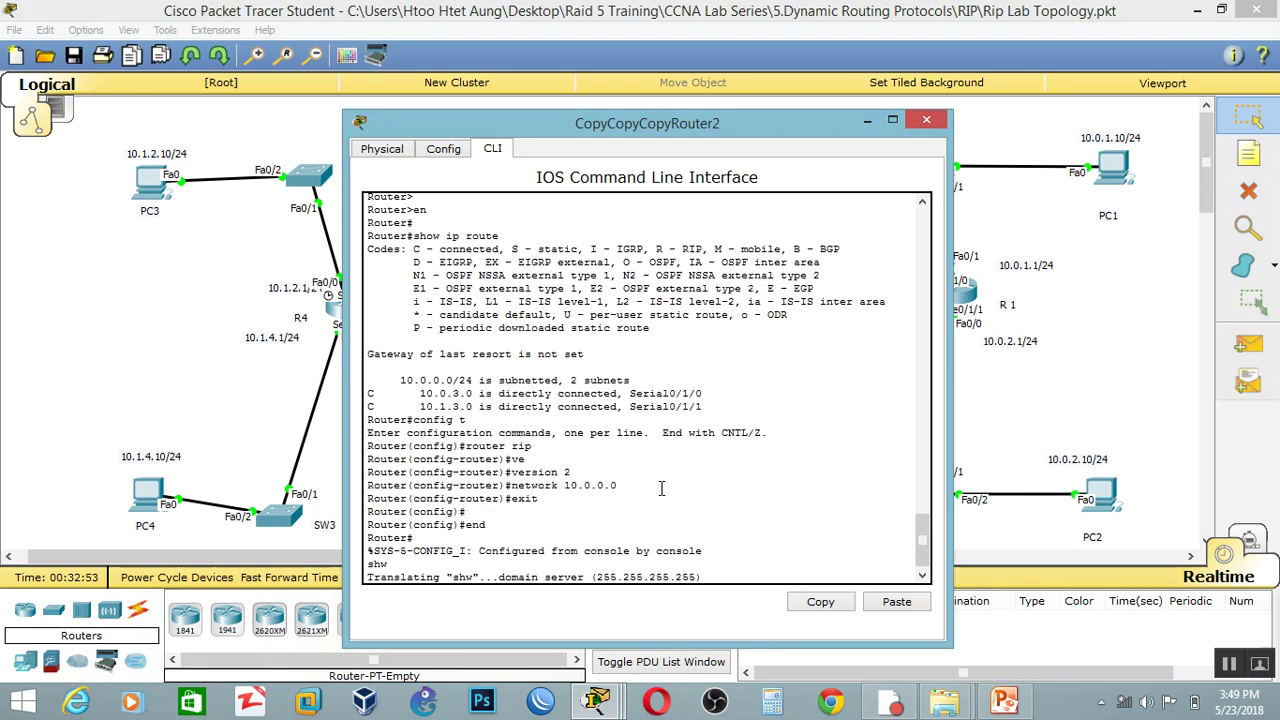
click(926, 120)
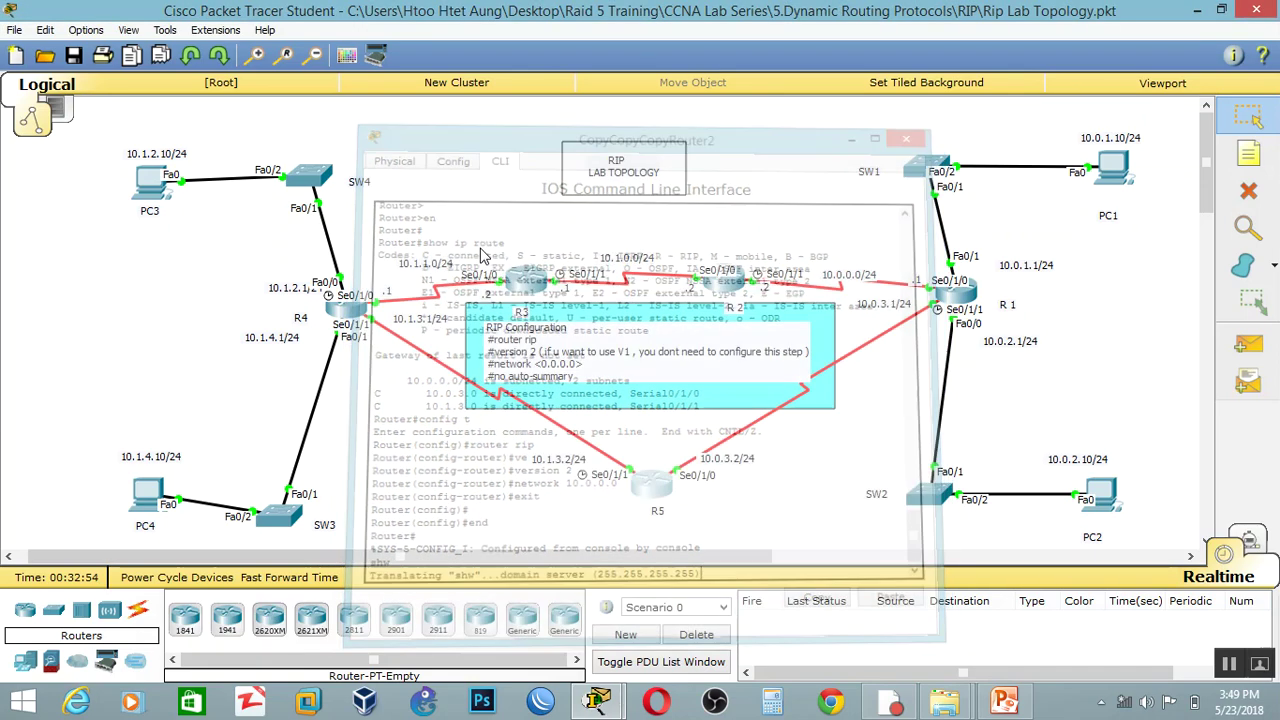
Step: On R4, enter privileged and global configuration mode and start router rip configuration
click(645, 480)
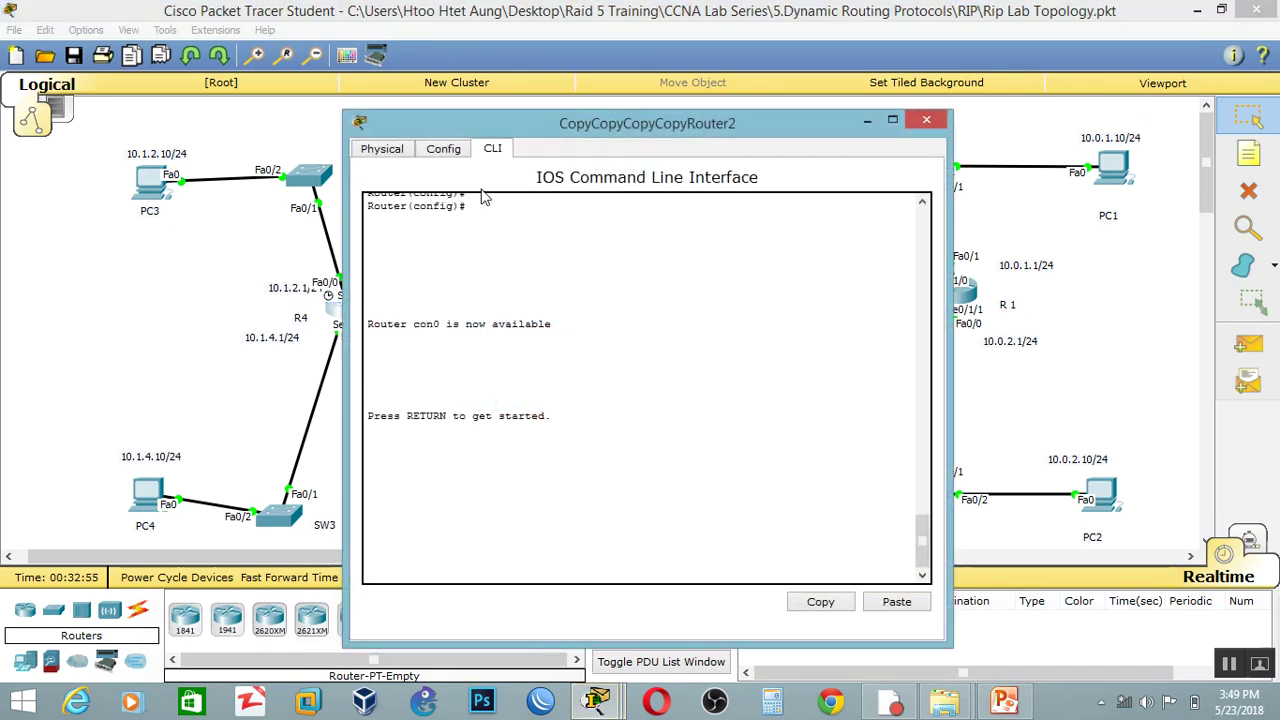
key(Return)
text(en)
key(Return)
text(confi g)
key(Return)
text(router rip)
key(Return)
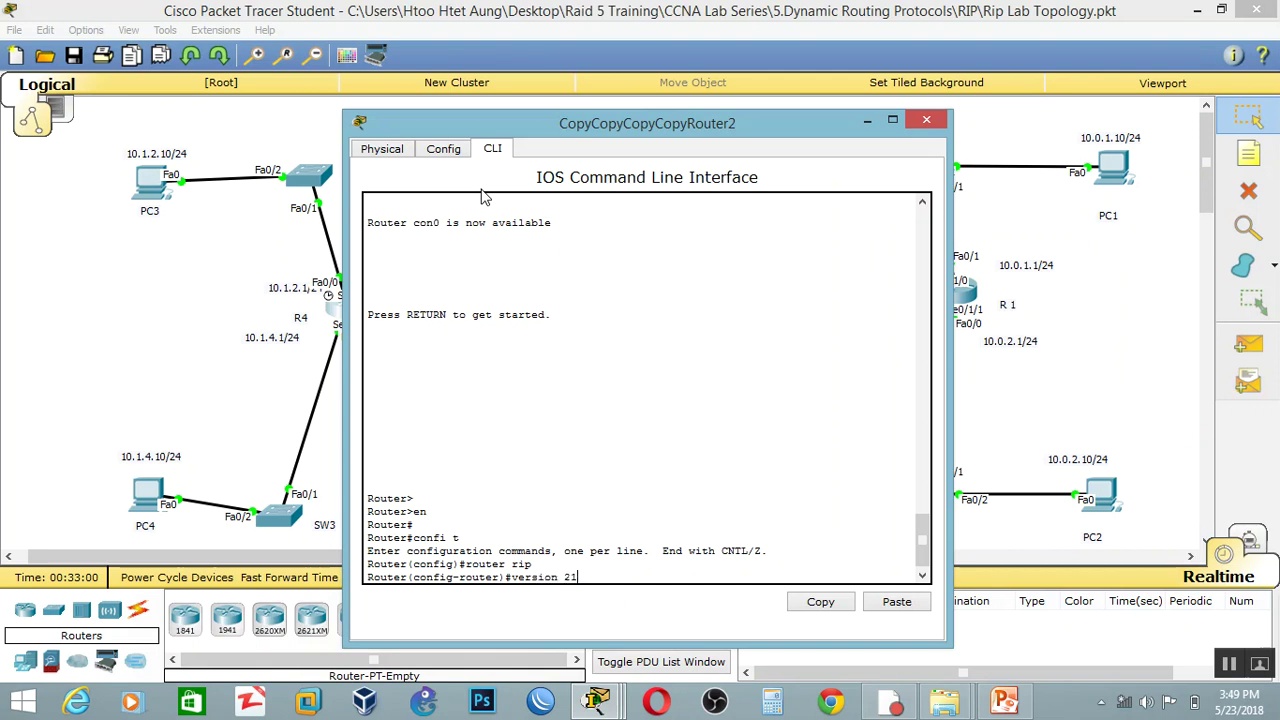
Step: Set R4's RIP to version 2 and advertise network 10.0.0.0
text(version 2)
key(Return)
text(nfig-router)#network 10.0.0.0)
key(Return)
Step: Exit configuration and show R4's routing table with RIP routes via 10.1.3.2
text(exit)
key(Return)
key(Return)
text(end)
key(Return)
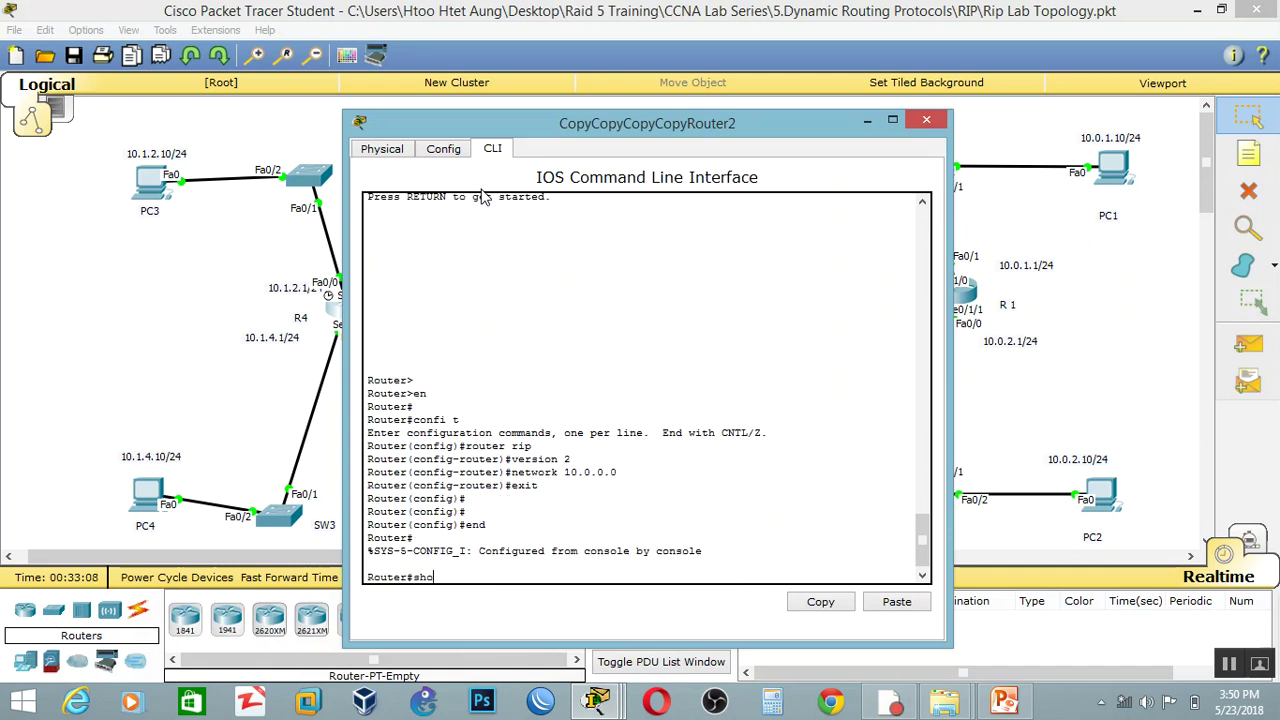
text(show ip to)
key(Return)
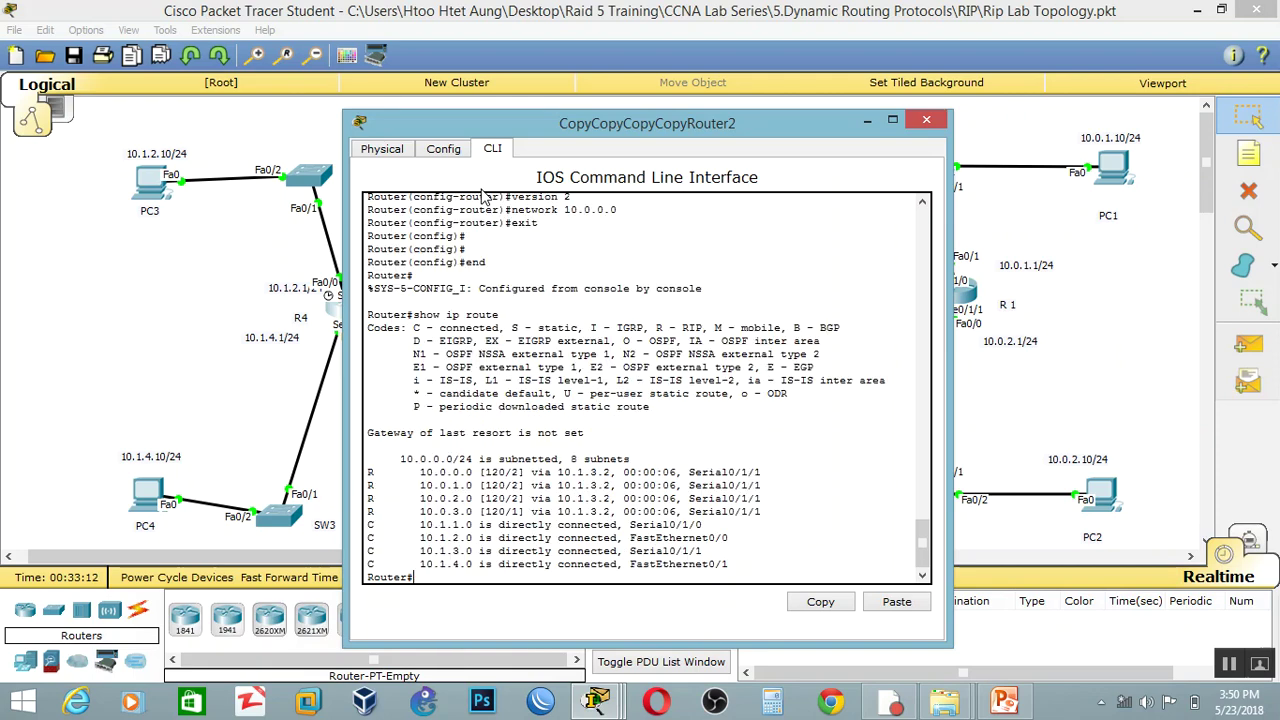
Step: Run show ip route on R1, now listing RIP routes to 10.1.1.0–10.1.4.0 via 10.0.3.2
click(926, 120)
click(631, 484)
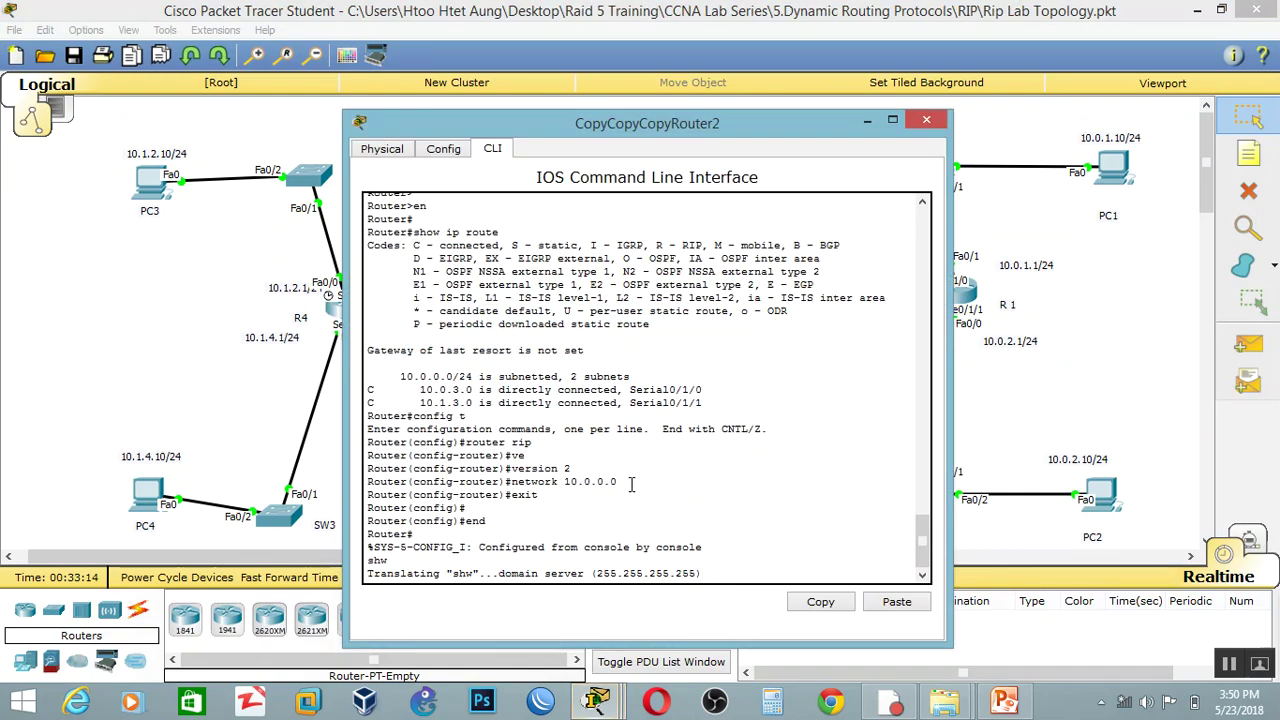
click(926, 120)
click(977, 290)
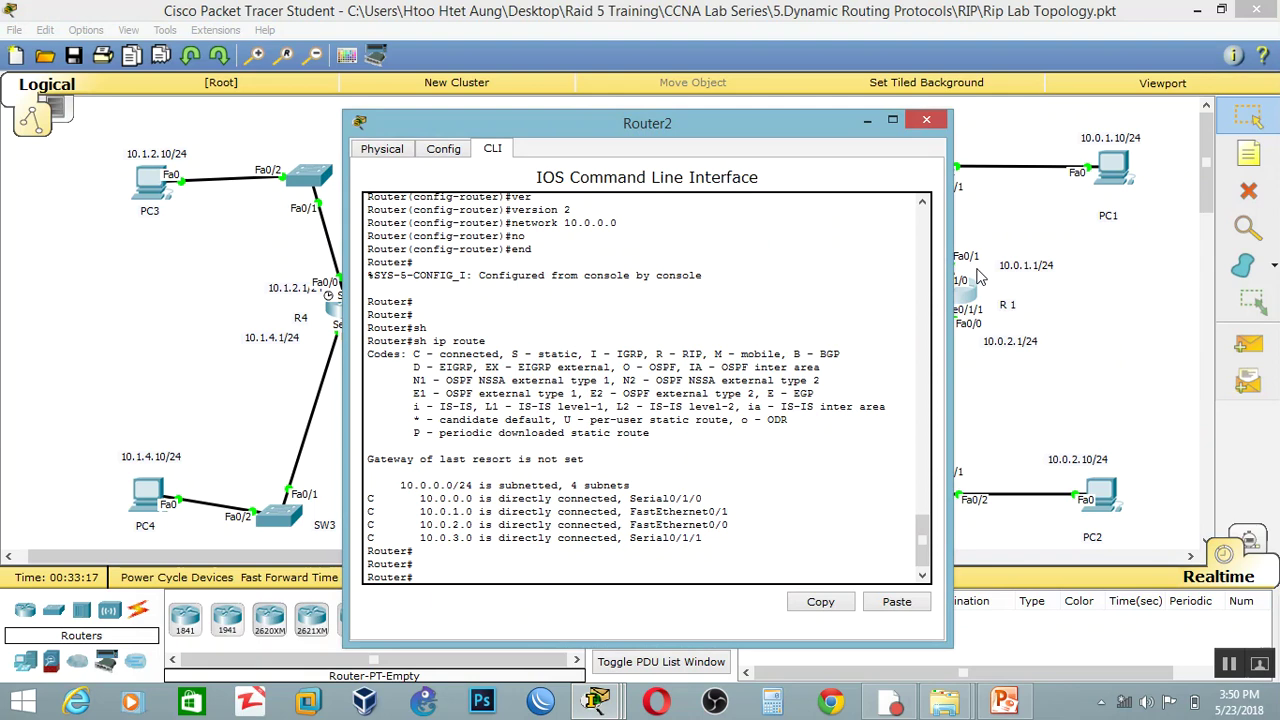
text(show ip route)
key(Return)
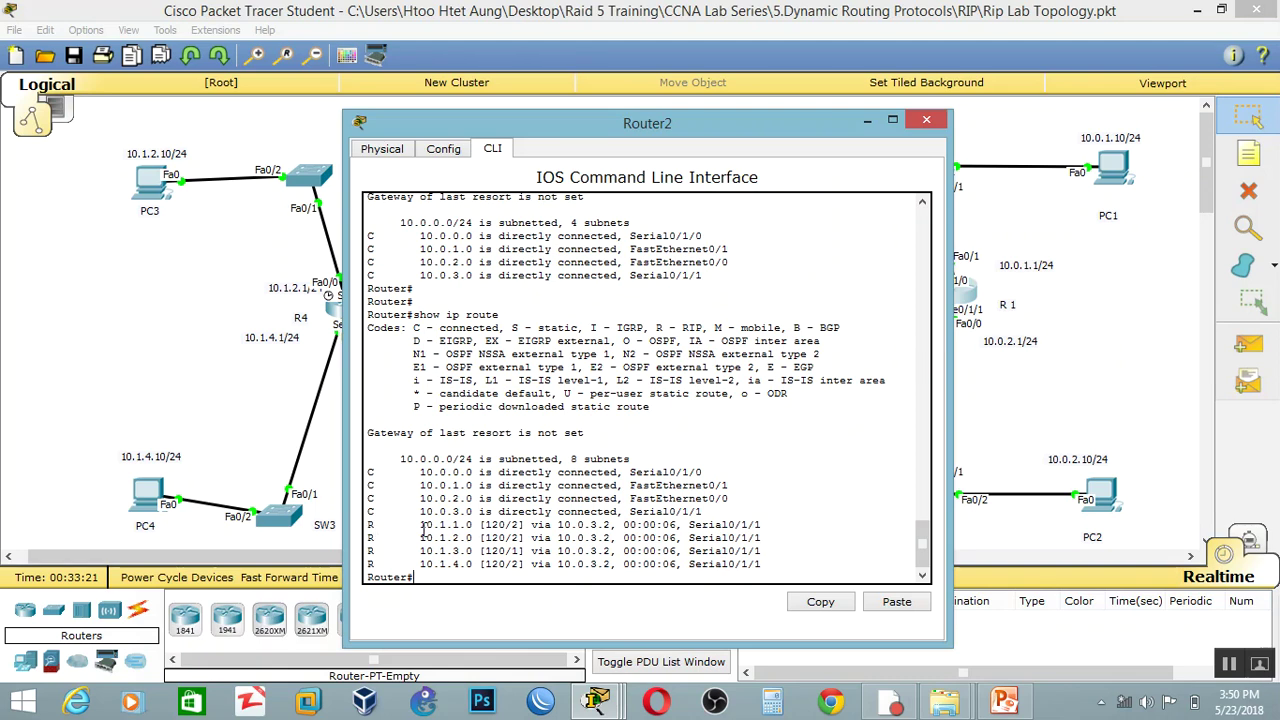
click(925, 121)
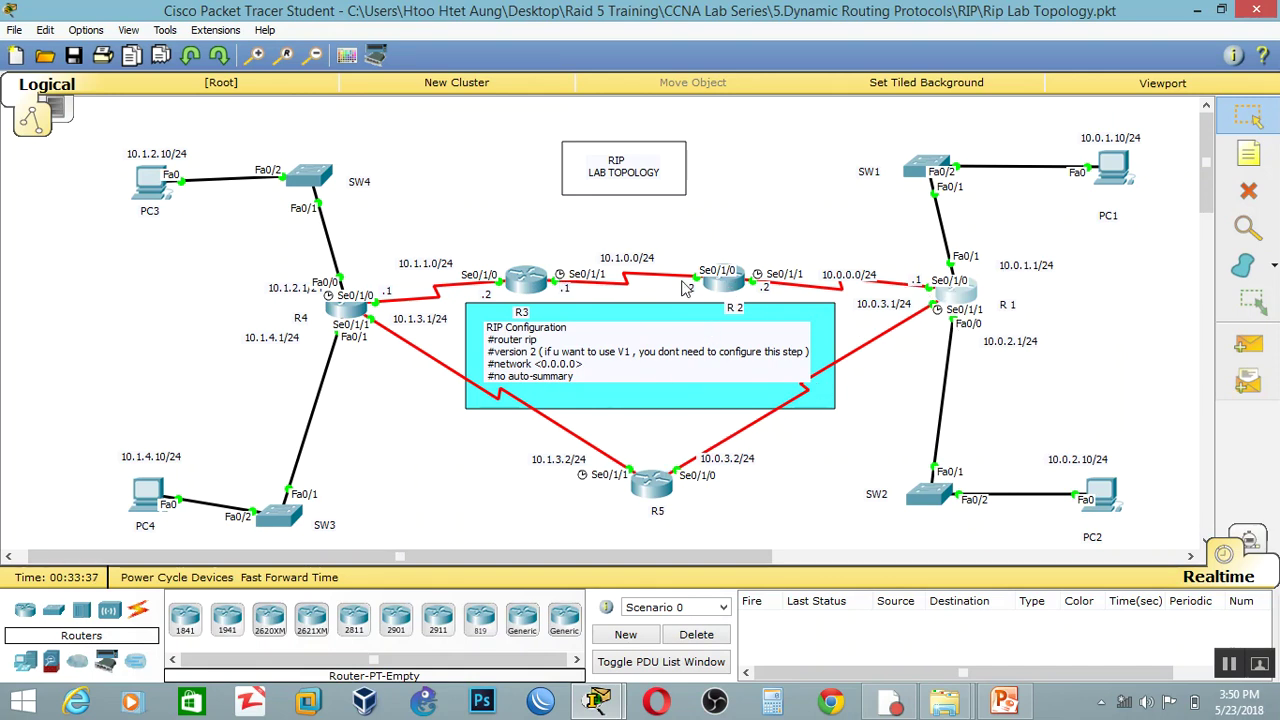
Step: Open router R2's device window from the topology
click(720, 288)
Step: On R2, enter privileged and global configuration mode and start router rip configuration
key(Return)
text(en)
key(Return)
key(Return)
text(ci)
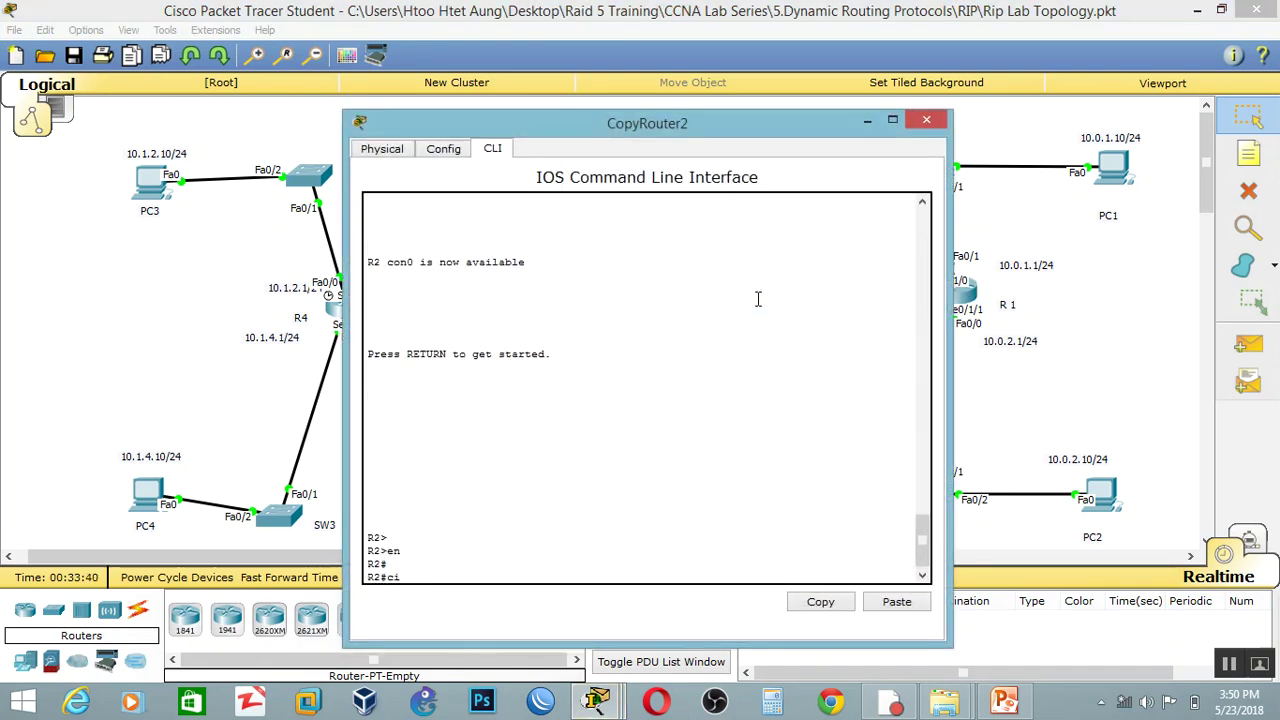
text(nfig t)
key(Return)
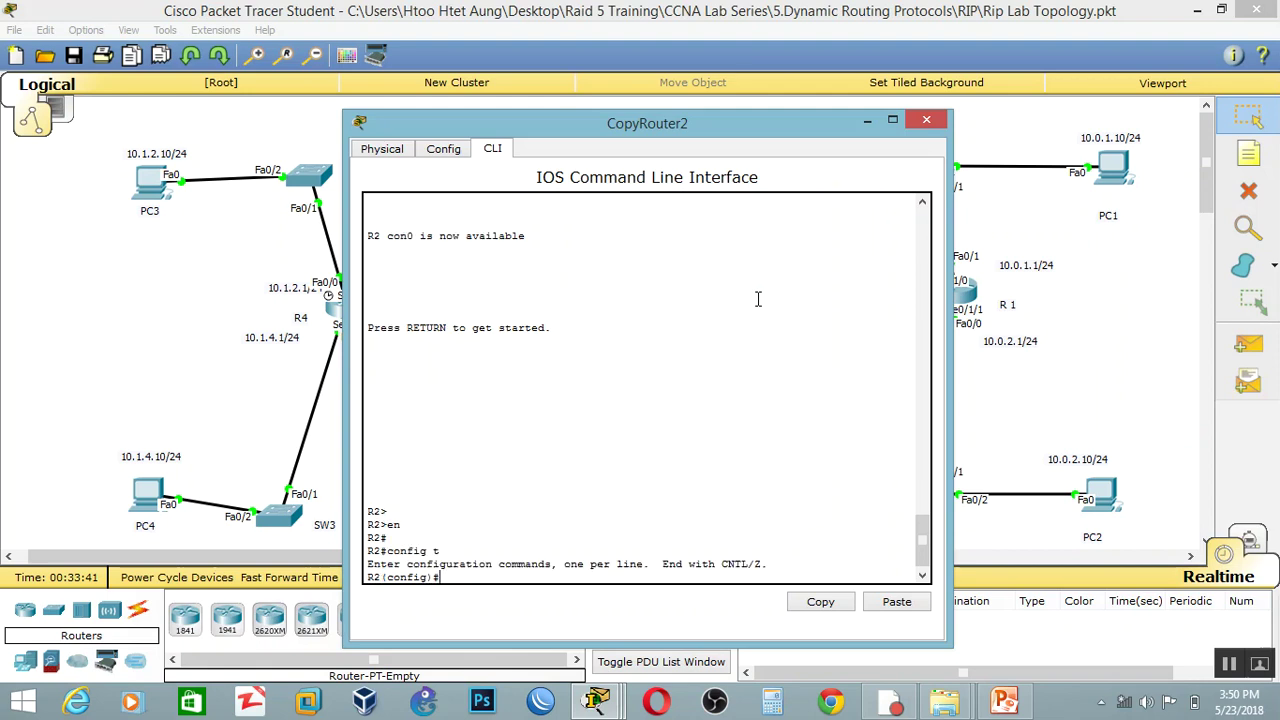
key(Return)
text(router rip)
key(Return)
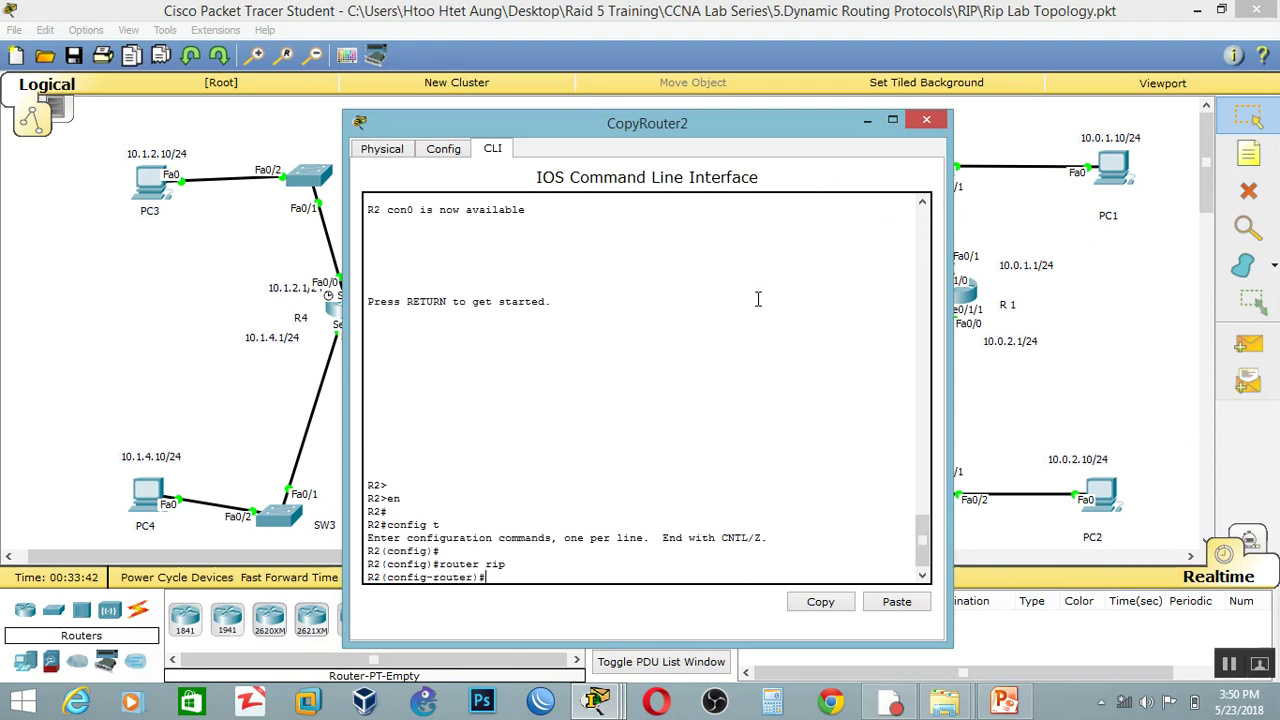
Step: Set R2's RIP to version 2 and advertise network 10.0.0.0
text(ver 2)
key(Return)
text(network)
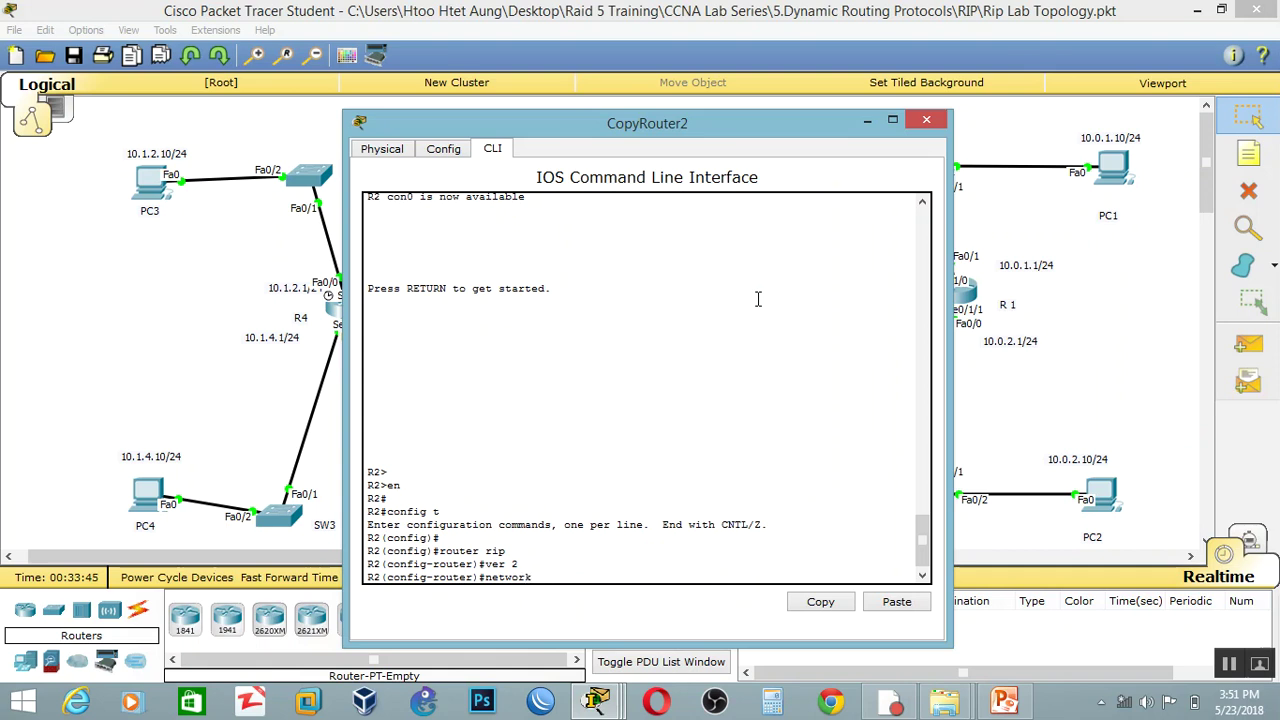
text( 10.0.0.0)
key(Return)
Step: Exit configuration, check R2's routing table for RIP routes to all 10.x subnets, and close it
text(eixxit)
key(Return)
key(Return)
text(end)
key(Return)
text(show i pr)
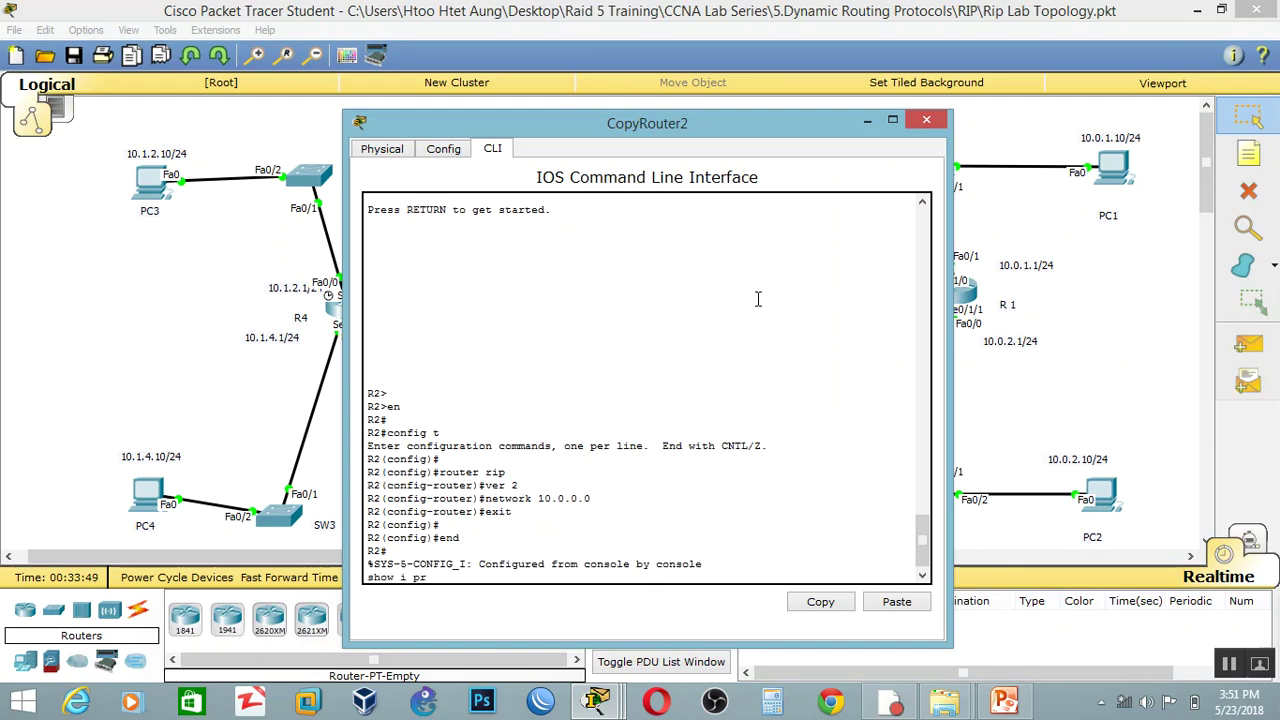
key(BackSpace)
key(BackSpace)
key(BackSpace)
text(p route)
key(Return)
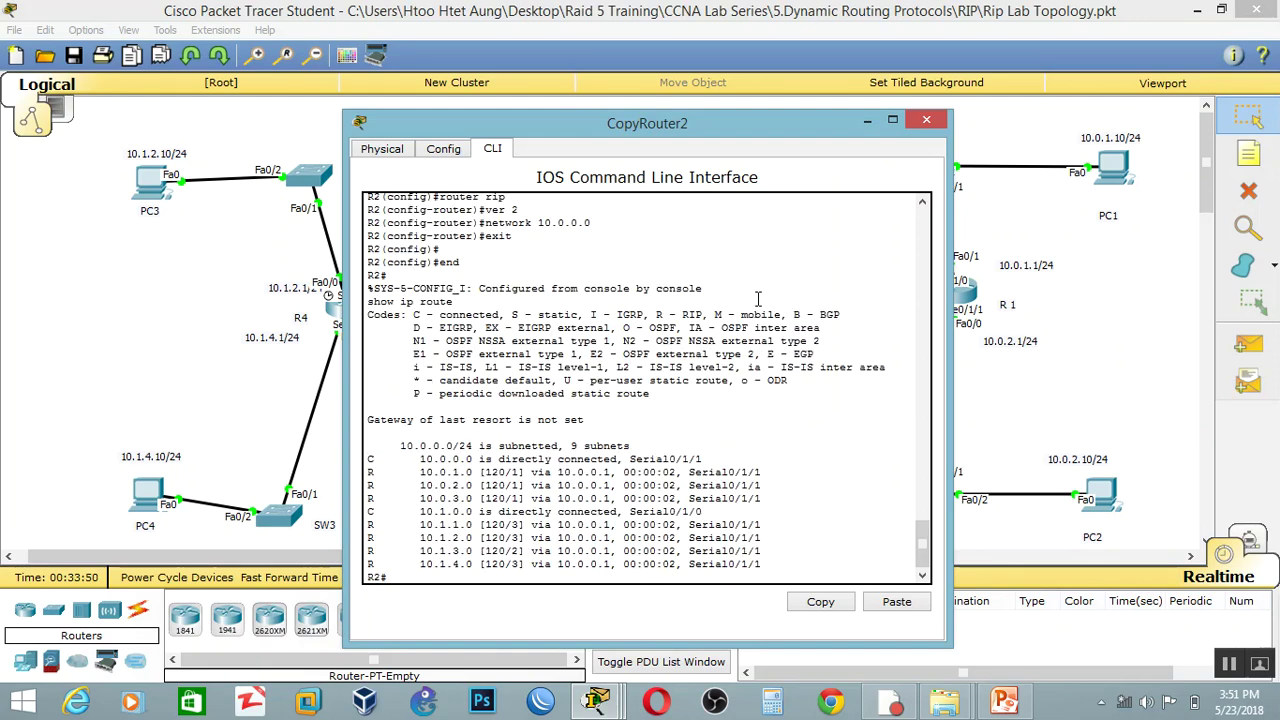
click(926, 119)
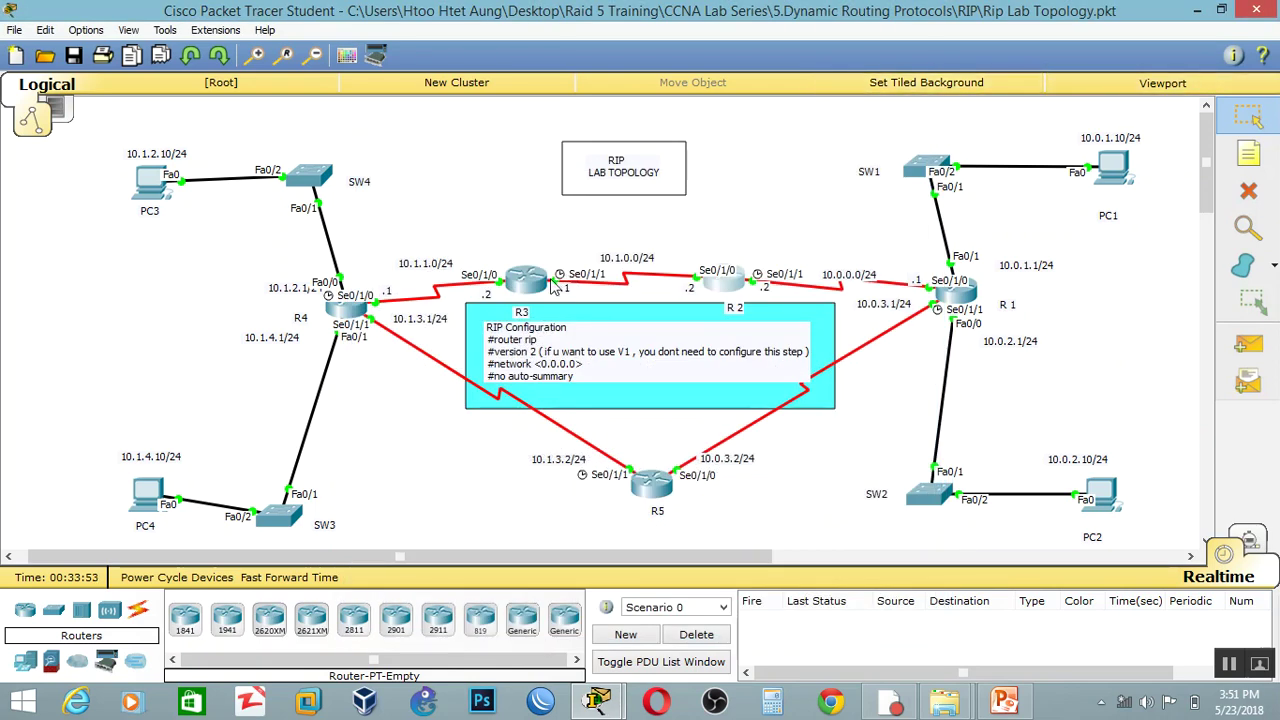
Step: On R3, enter privileged and global configuration mode and start router rip configuration
click(546, 276)
key(Return)
key(Return)
text(en)
key(Return)
text(configt)
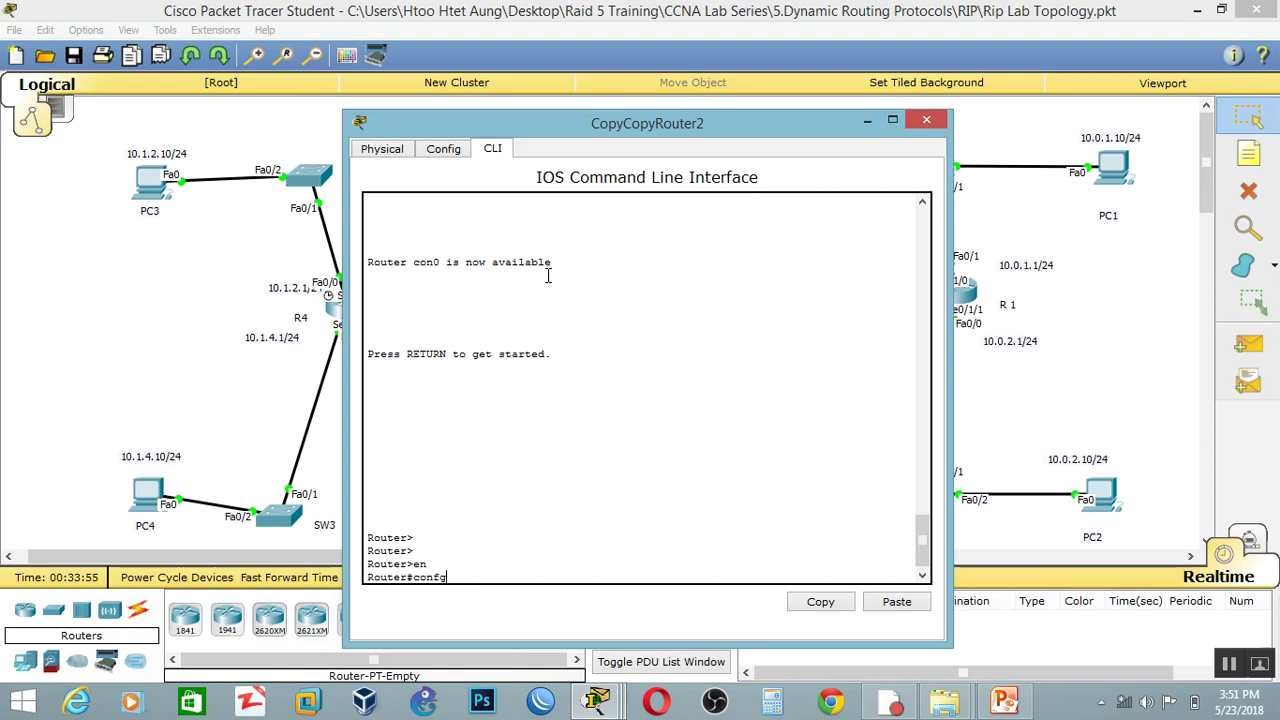
key(BackSpace)
text(g t)
key(Return)
key(Return)
key(Return)
text(router )
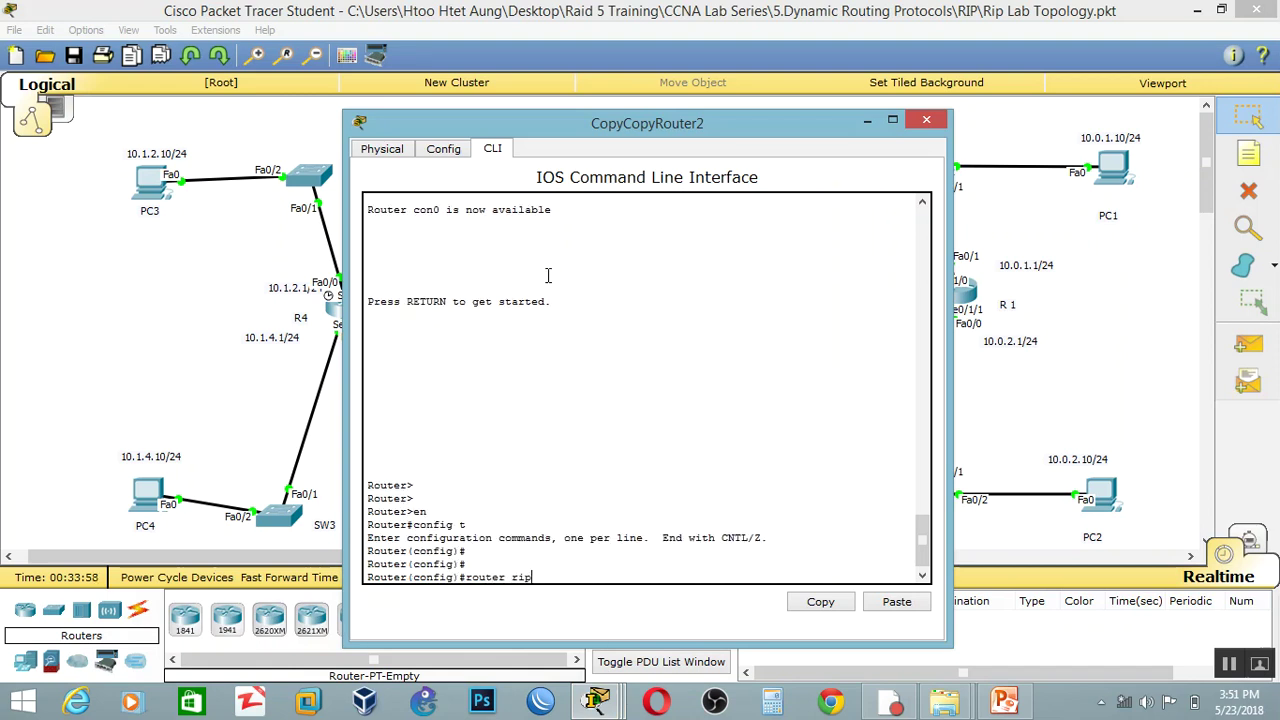
text(rip)
key(Return)
Step: Set R3's RIP to version 2 and advertise network 10.0.0.0
text(verios)
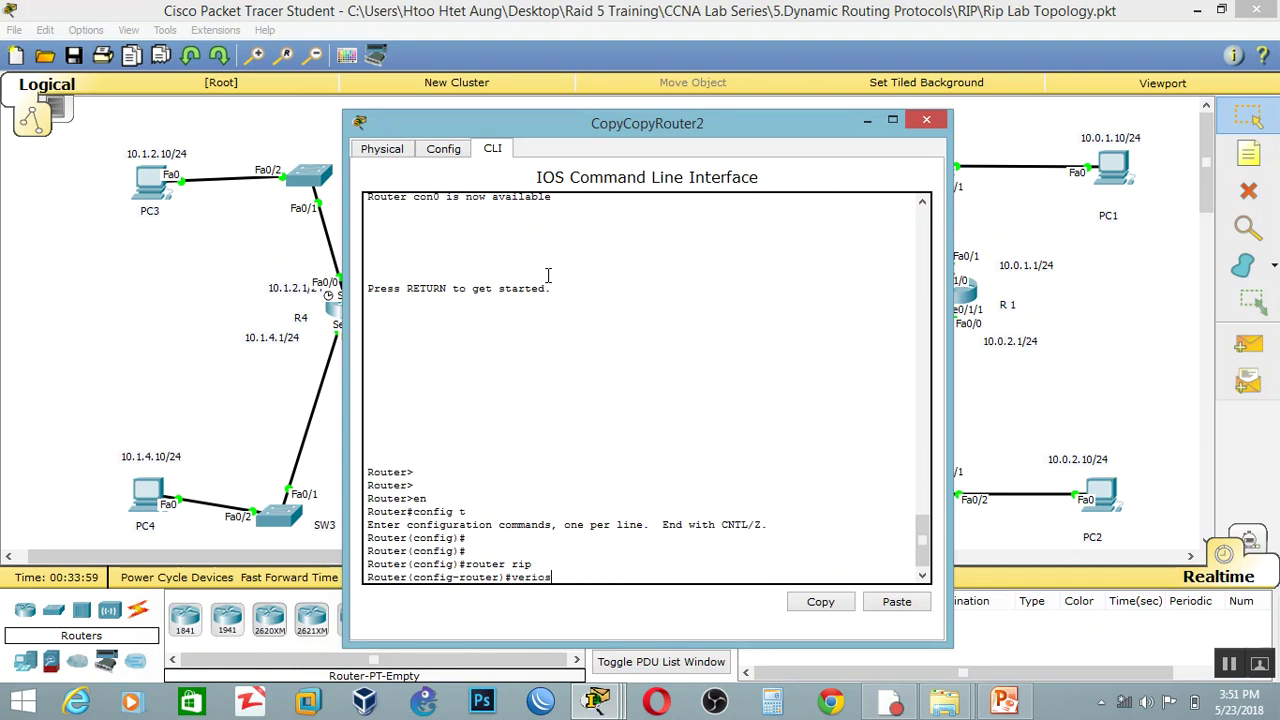
key(Tab)
key(BackSpace)
key(Tab)
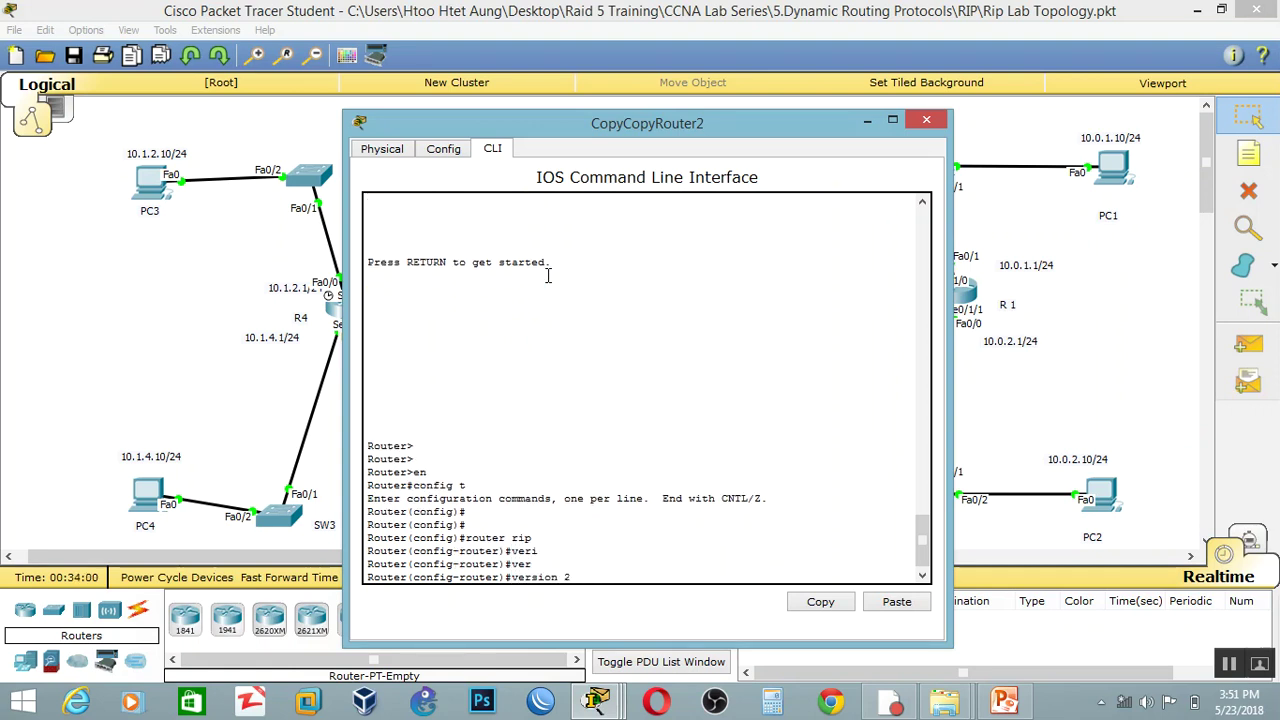
key(Return)
text(ne)
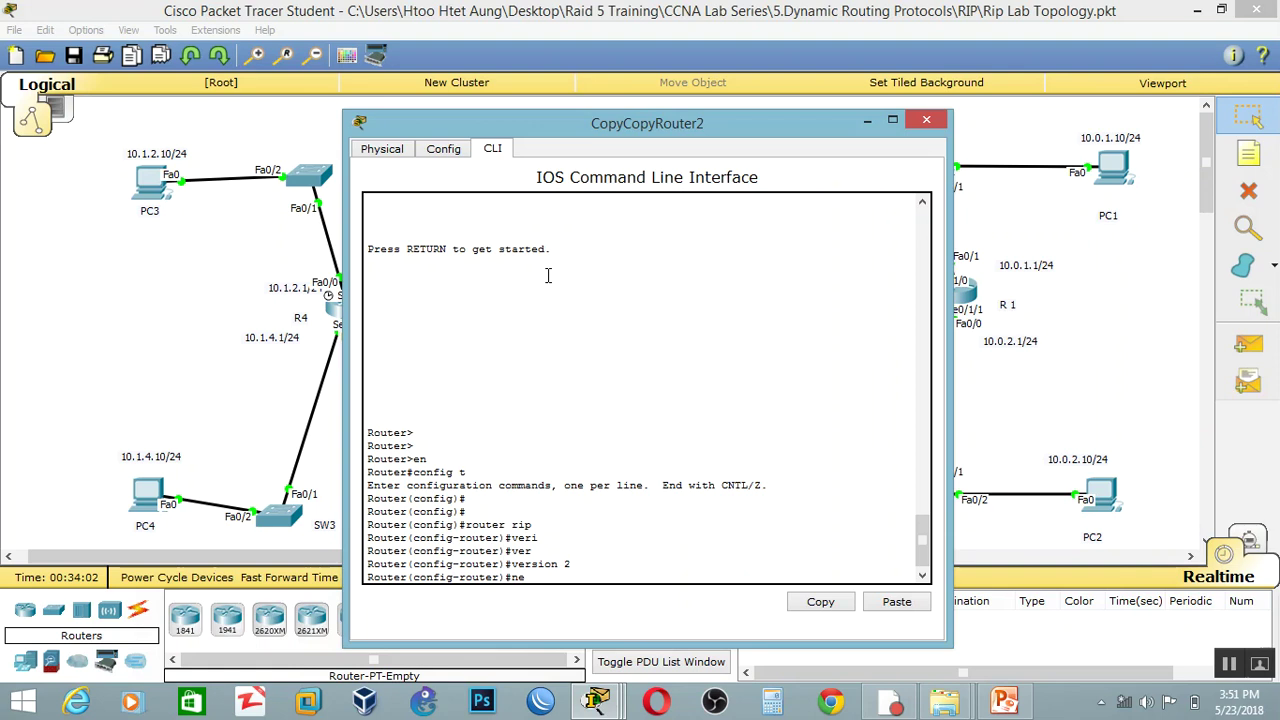
text(twrok)
key(BackSpace)
key(BackSpace)
key(BackSpace)
text(ork 10.0.0.0)
key(Return)
Step: End configuration and show R3's routing table with its seven RIP-learned routes
text(end)
key(Return)
text(shwo i)
key(BackSpace)
key(BackSpace)
text(ipr otu)
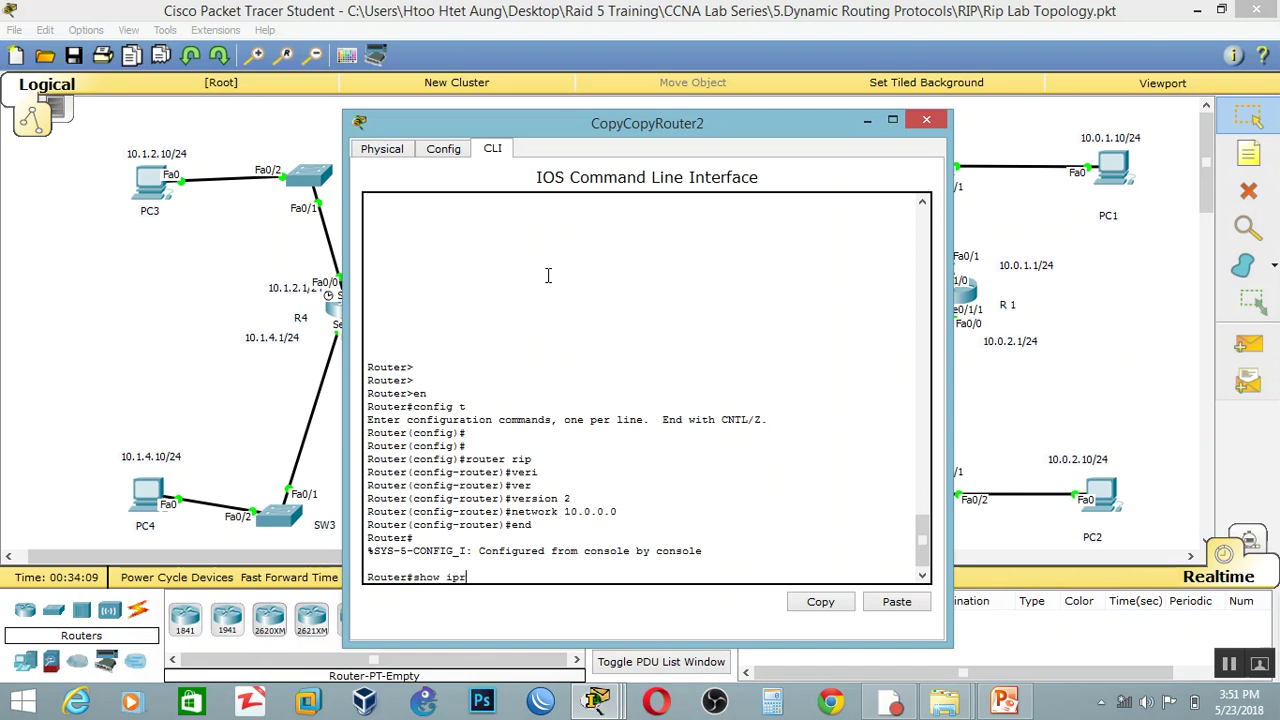
key(BackSpace)
key(BackSpace)
key(BackSpace)
text(route)
key(Return)
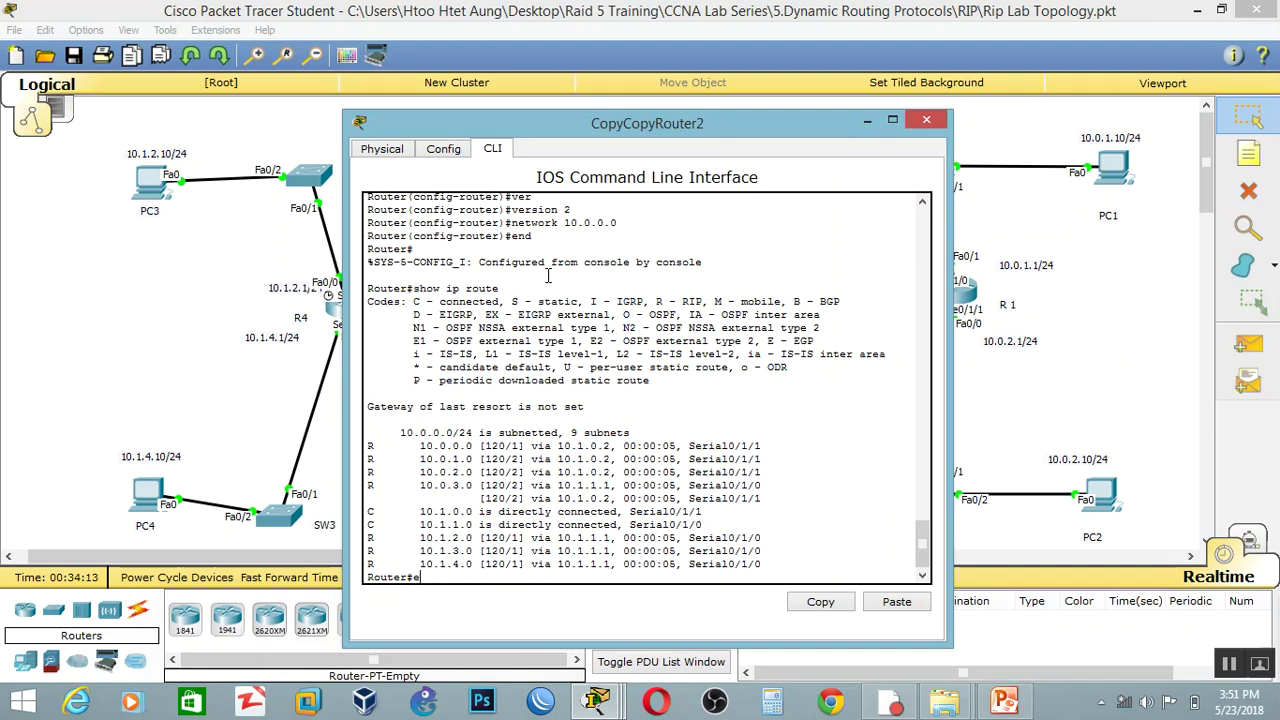
Step: Ping 10.1.2.10 from PC2's command prompt and get successful replies
click(926, 120)
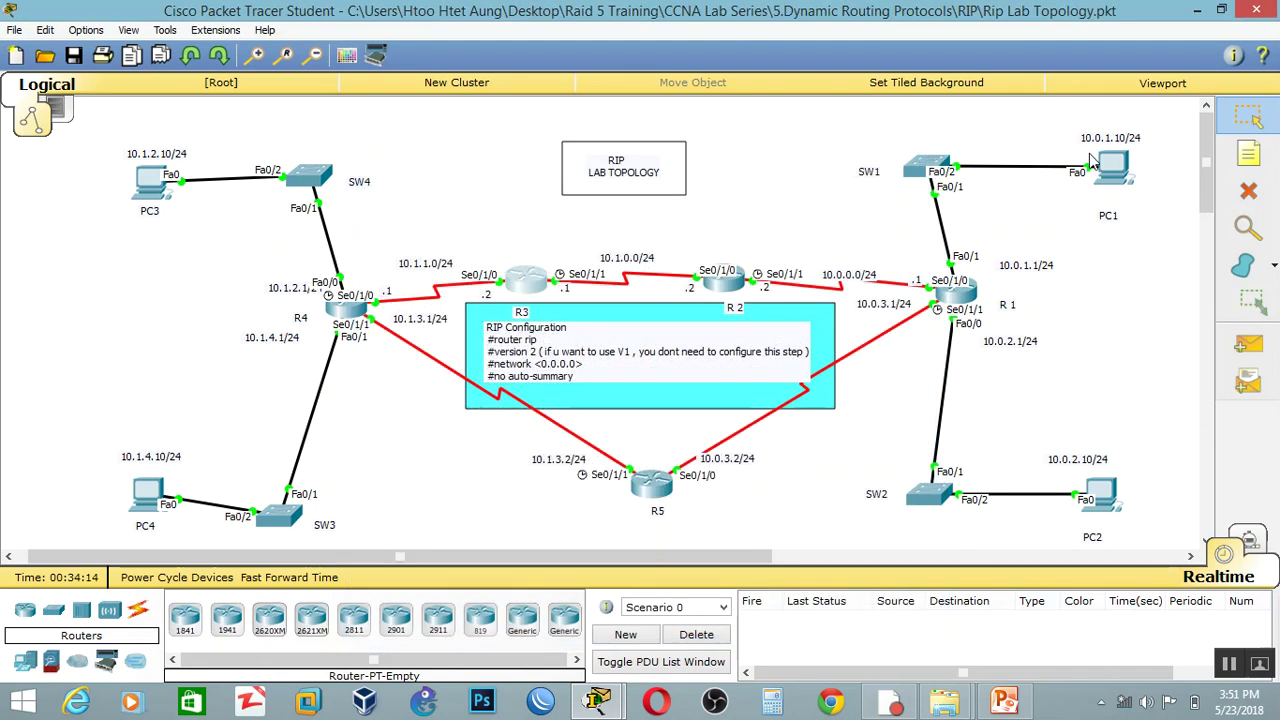
click(1120, 170)
click(937, 192)
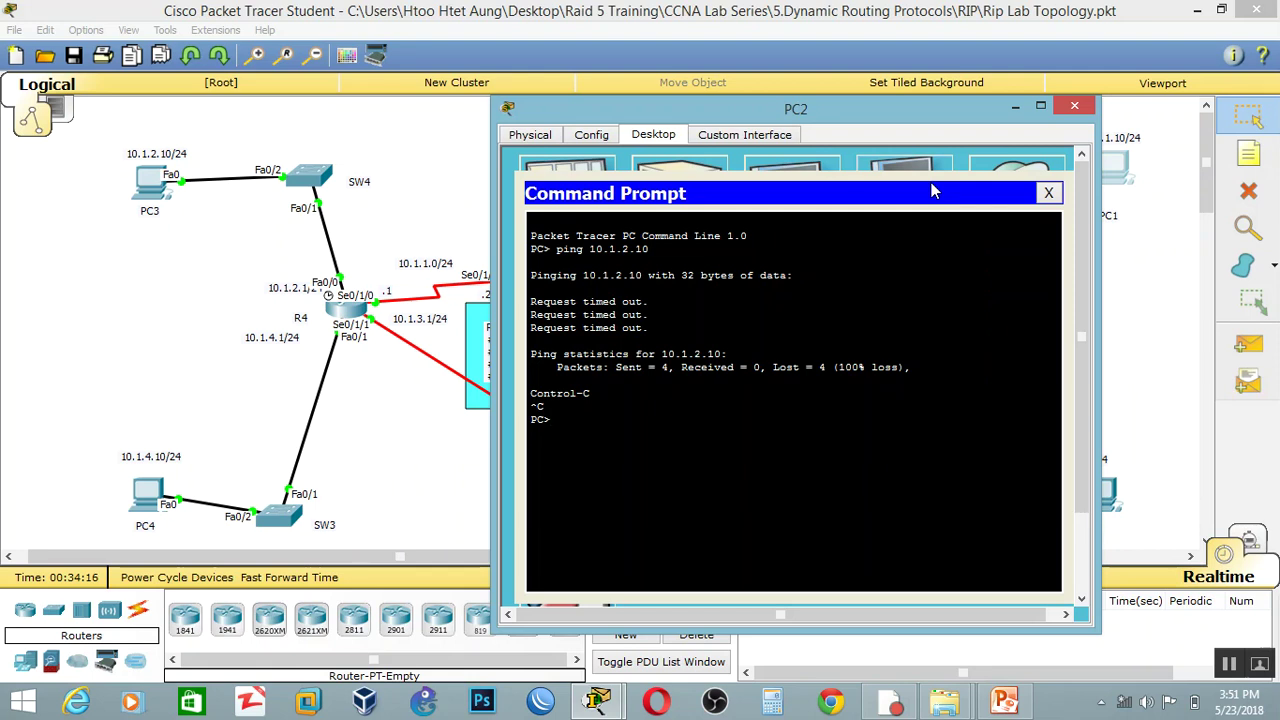
text(ping 10.1.2.10)
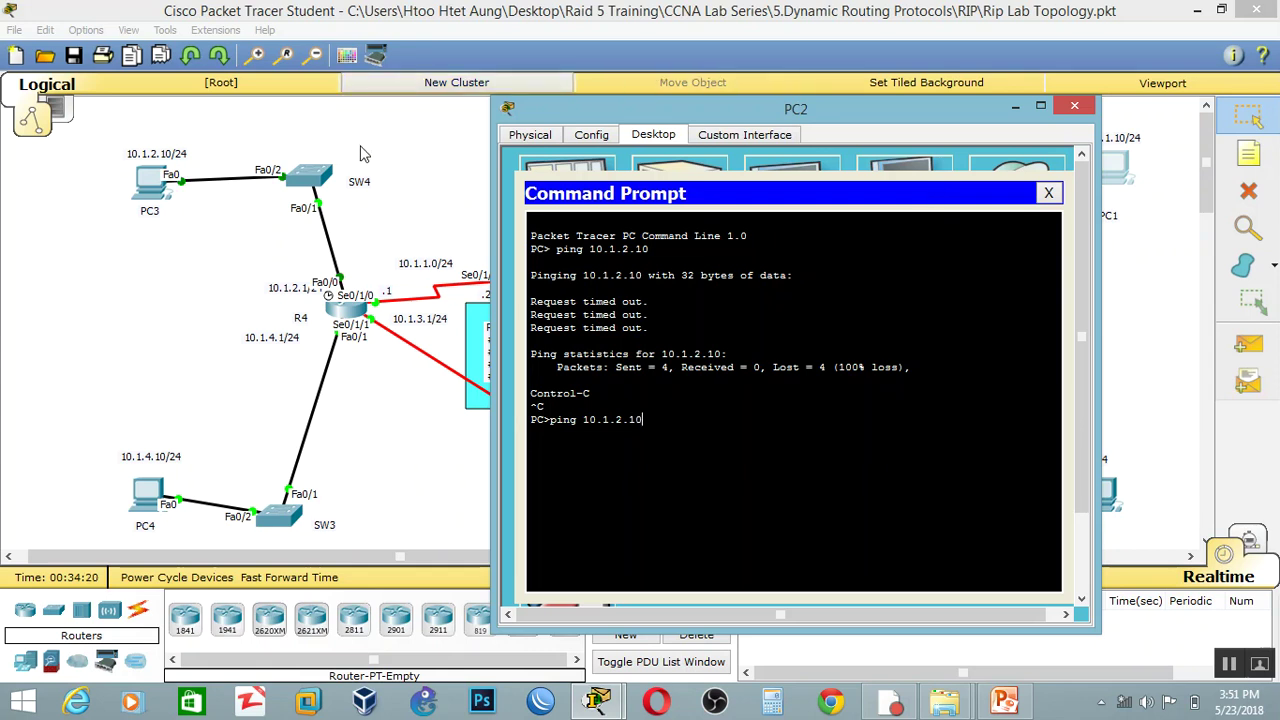
key(Return)
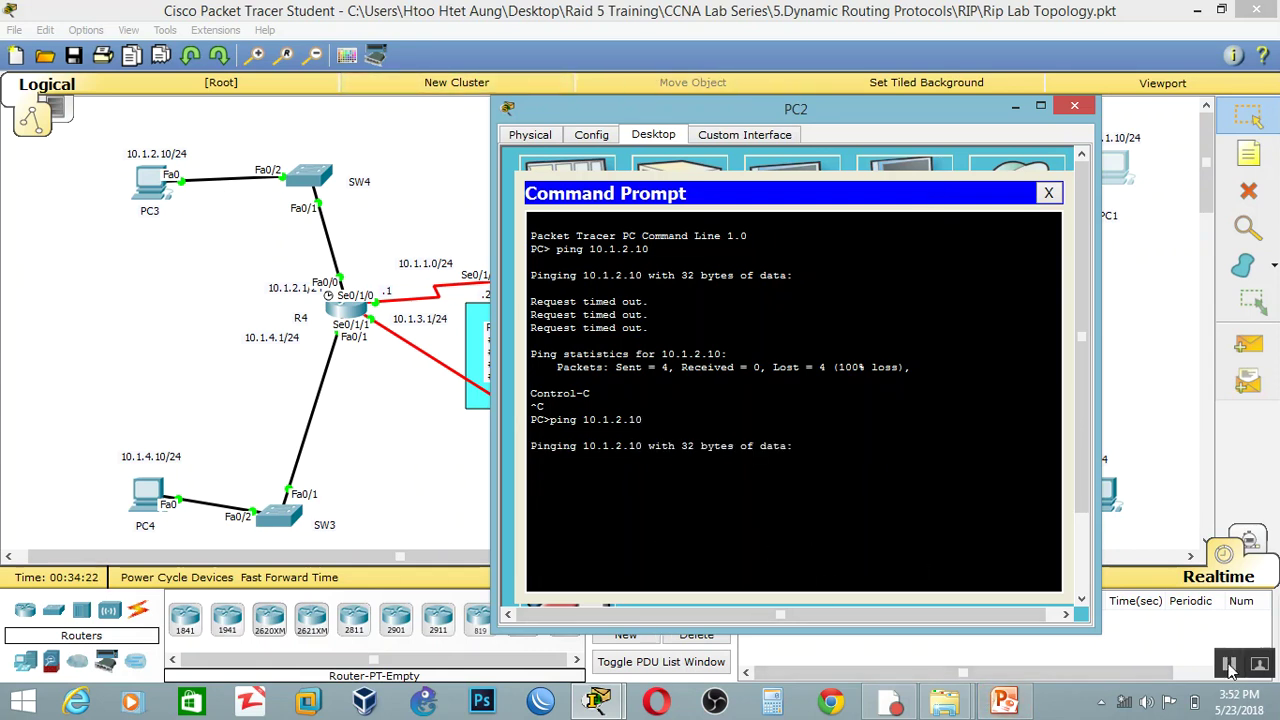
Step: Trace the route to 10.1.2.10, showing four hops via 10.0.3.2 and 10.1.3.1, then close PC2's window
click(771, 516)
text(tracert)
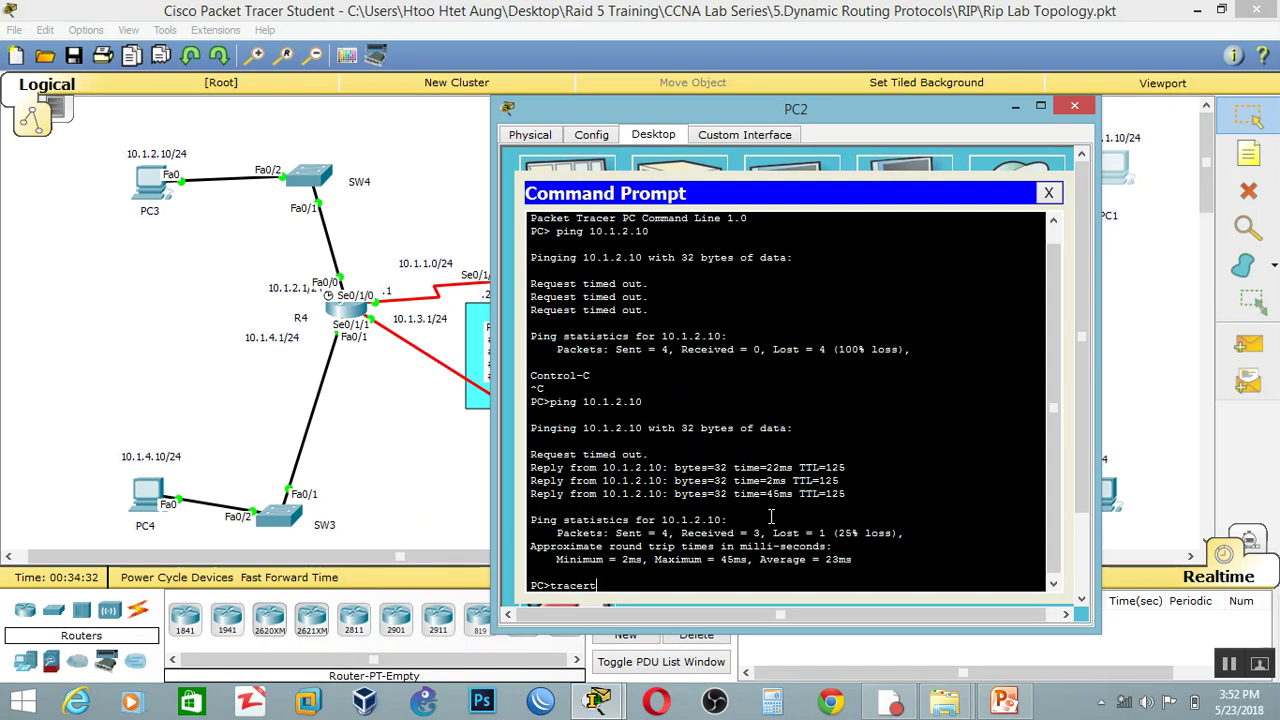
text( 10.0.)
text(1.2.10)
key(Return)
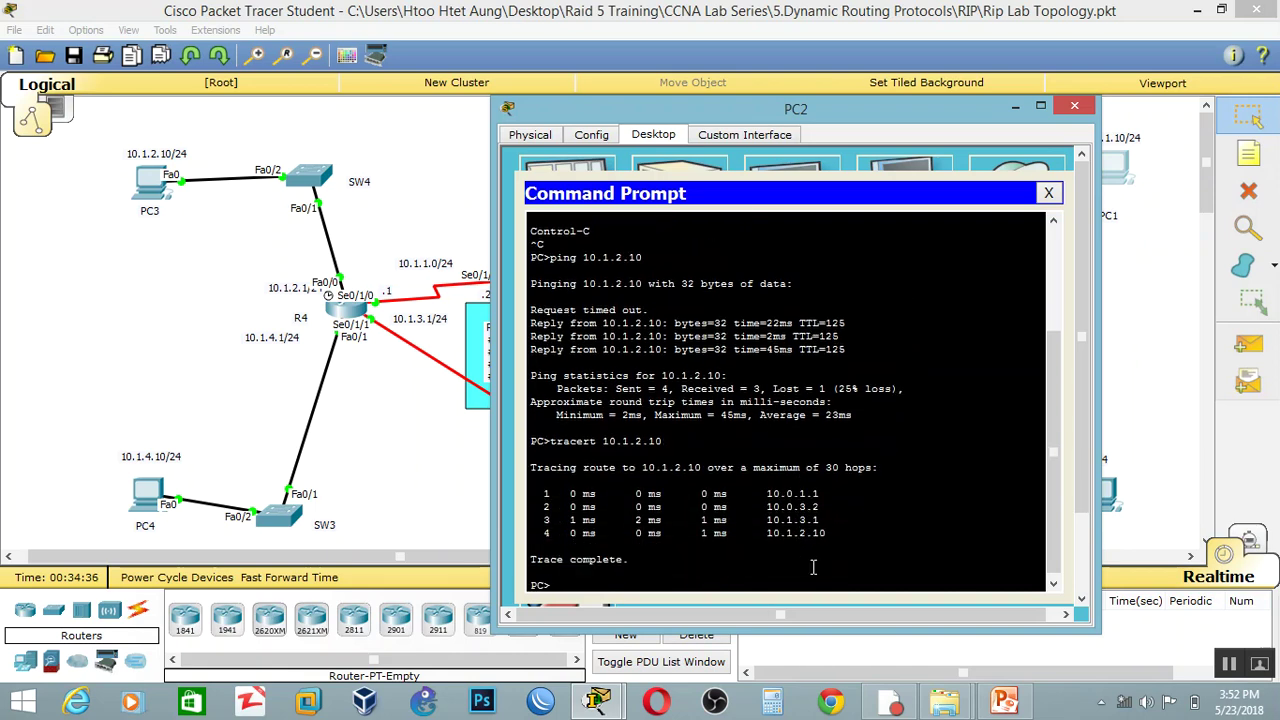
drag(846, 110, 376, 43)
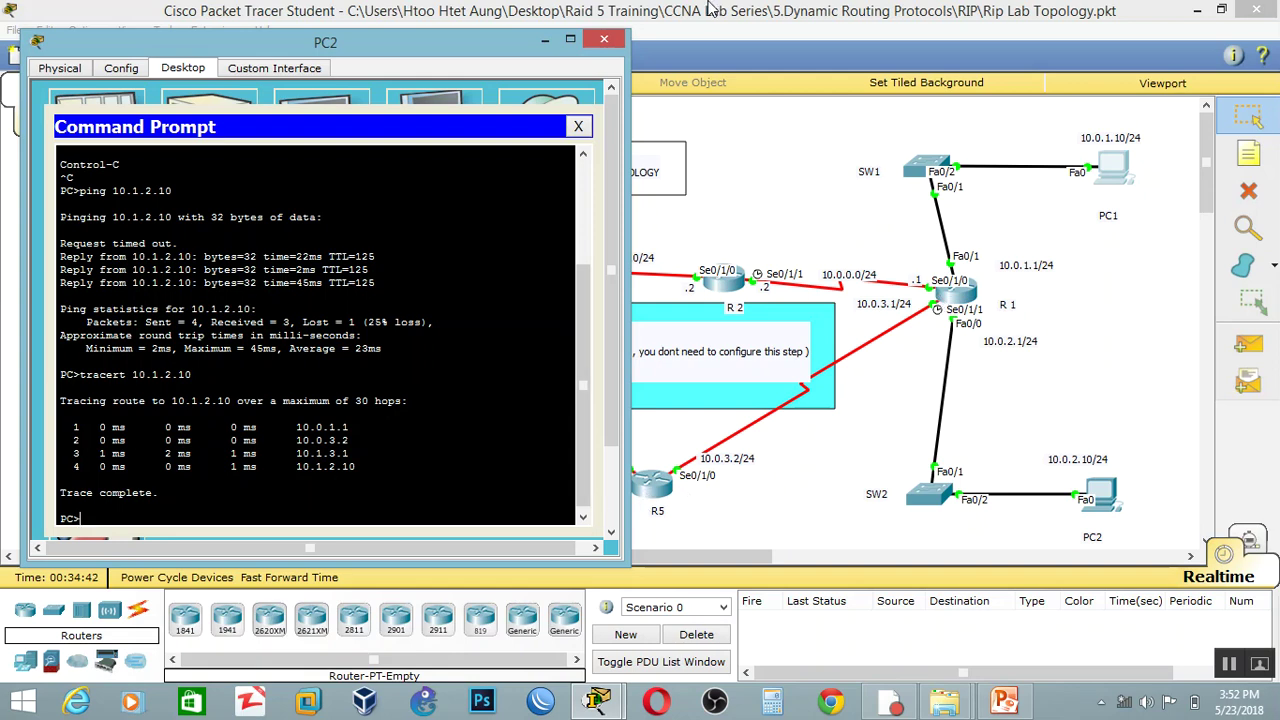
click(601, 40)
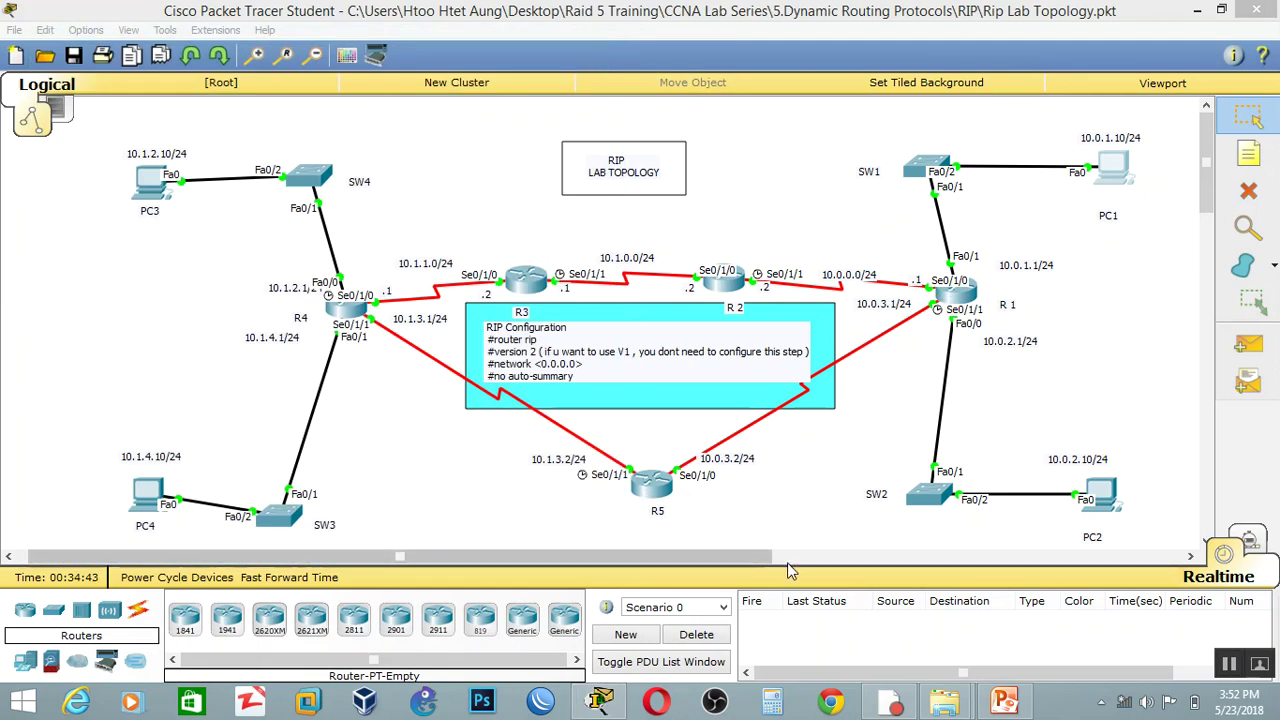